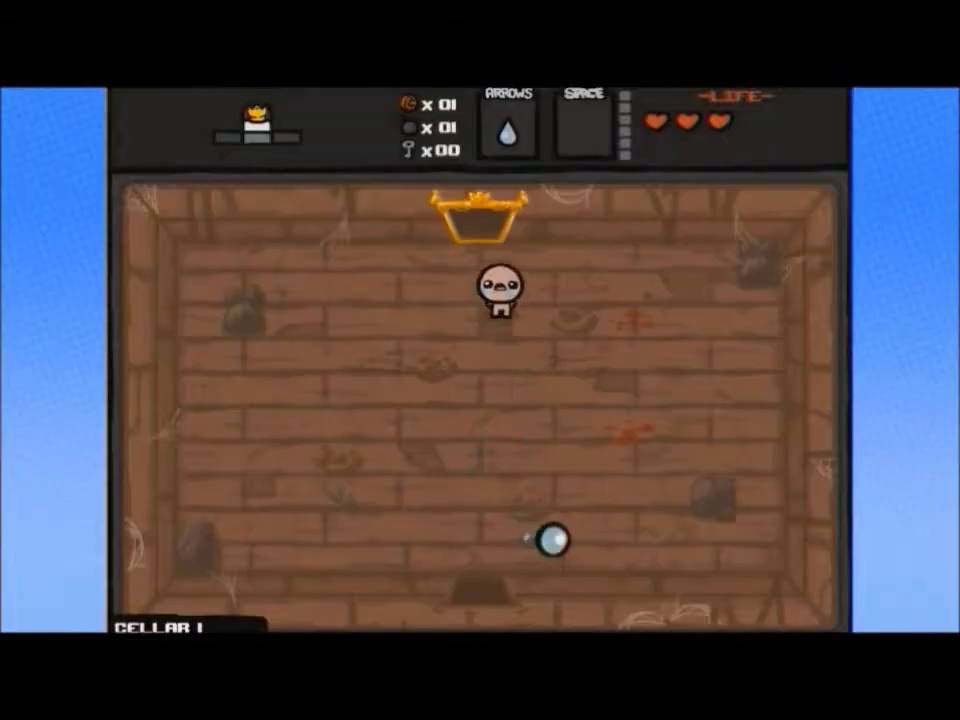
key(w)
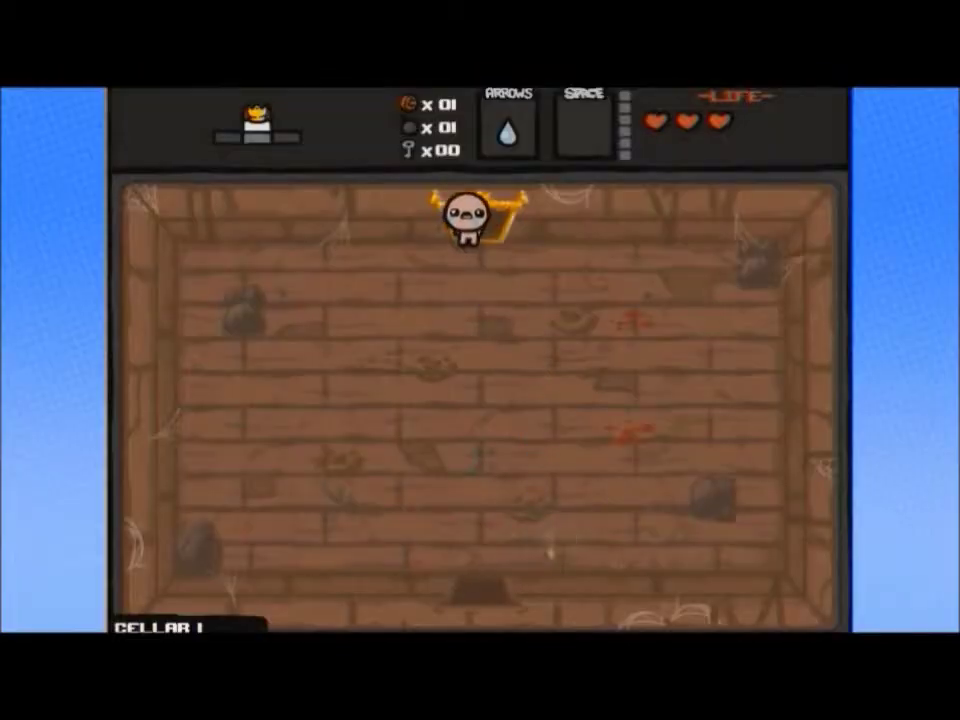
key(w)
key(Up)
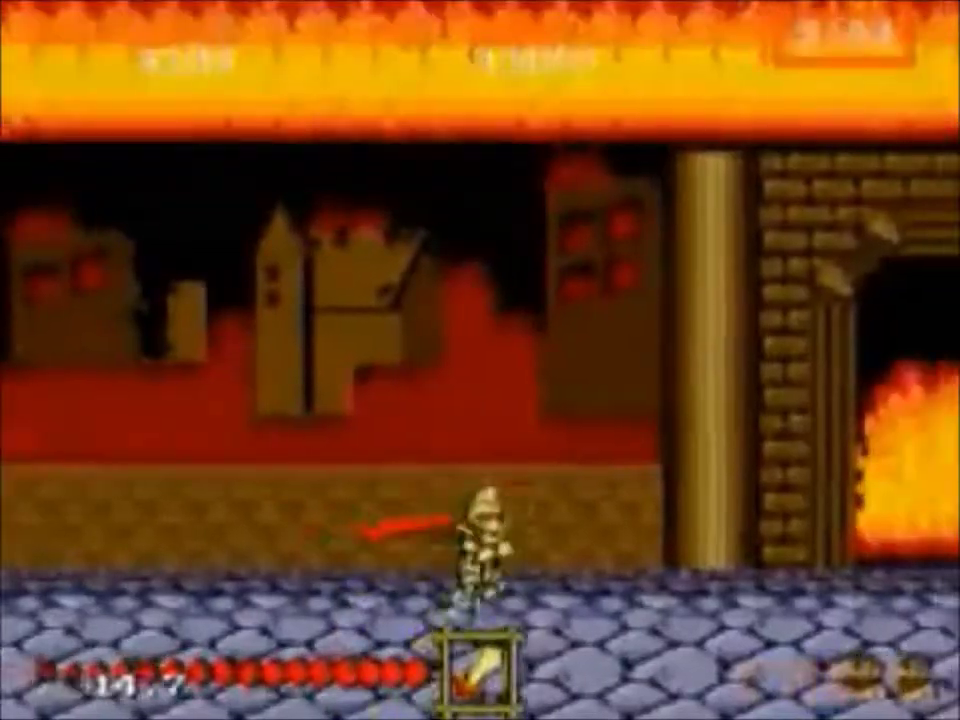
key(Right)
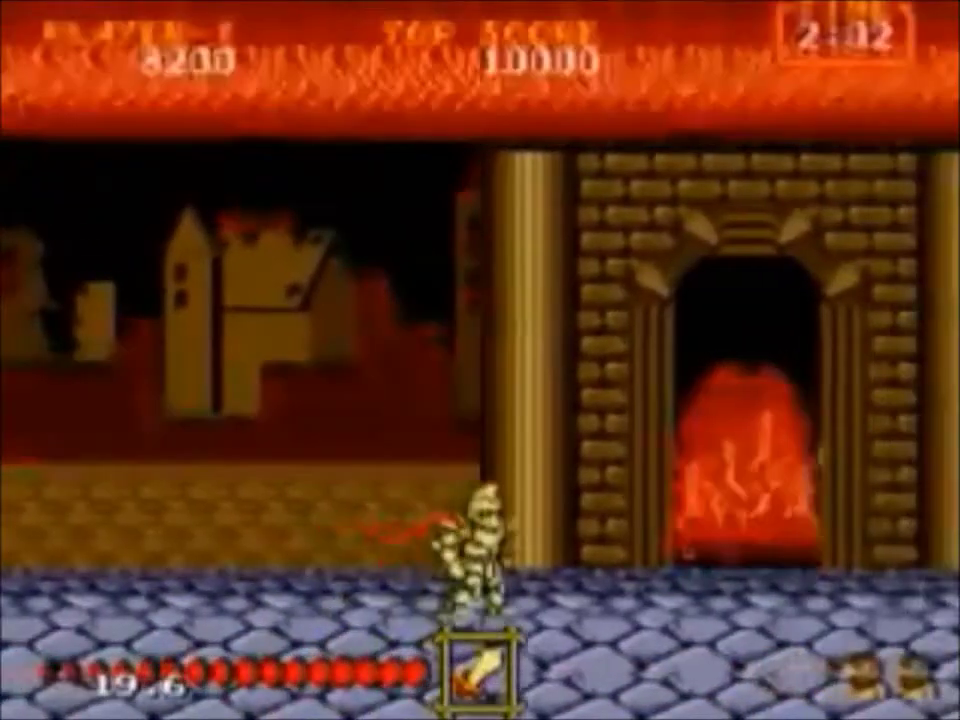
key(space)
key(Down)
key(x)
key(Left)
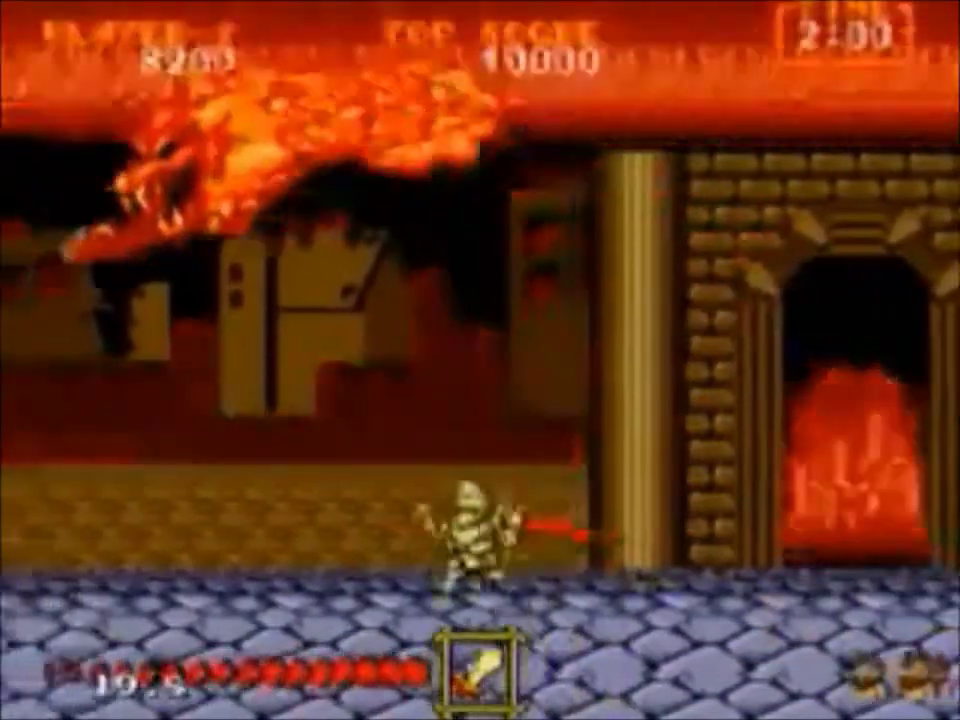
key(x)
key(Right)
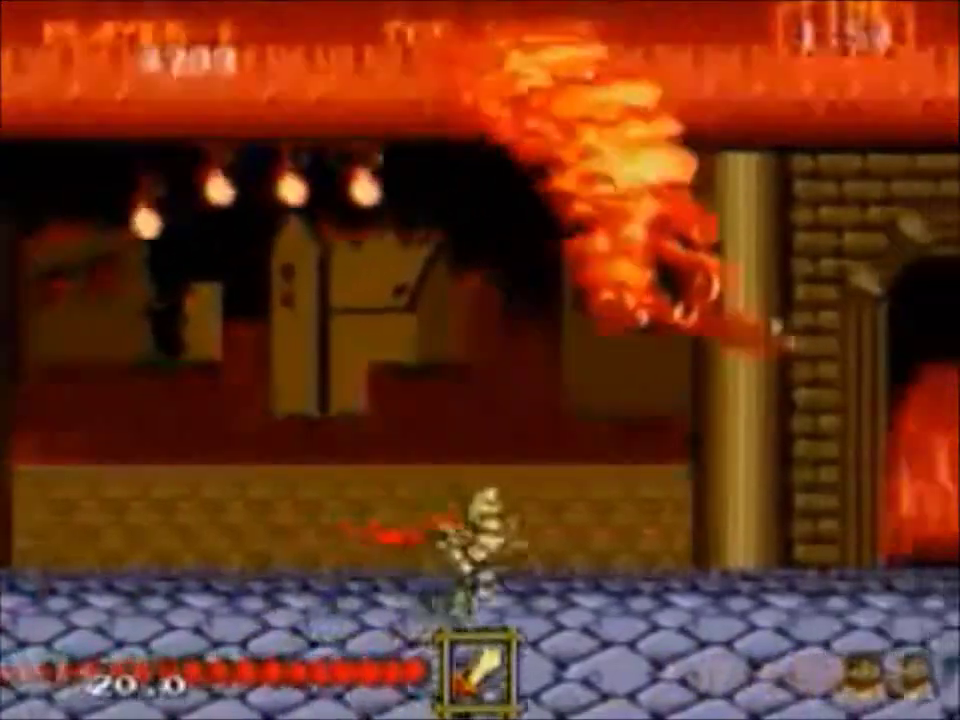
key(Down)
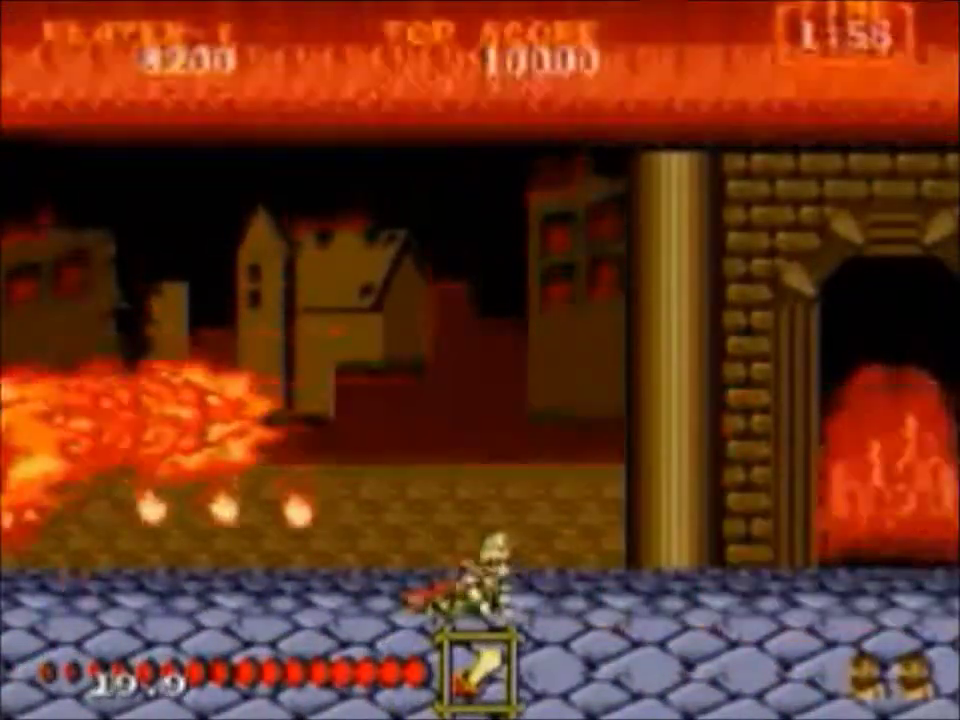
key(Left)
key(Down)
key(Right)
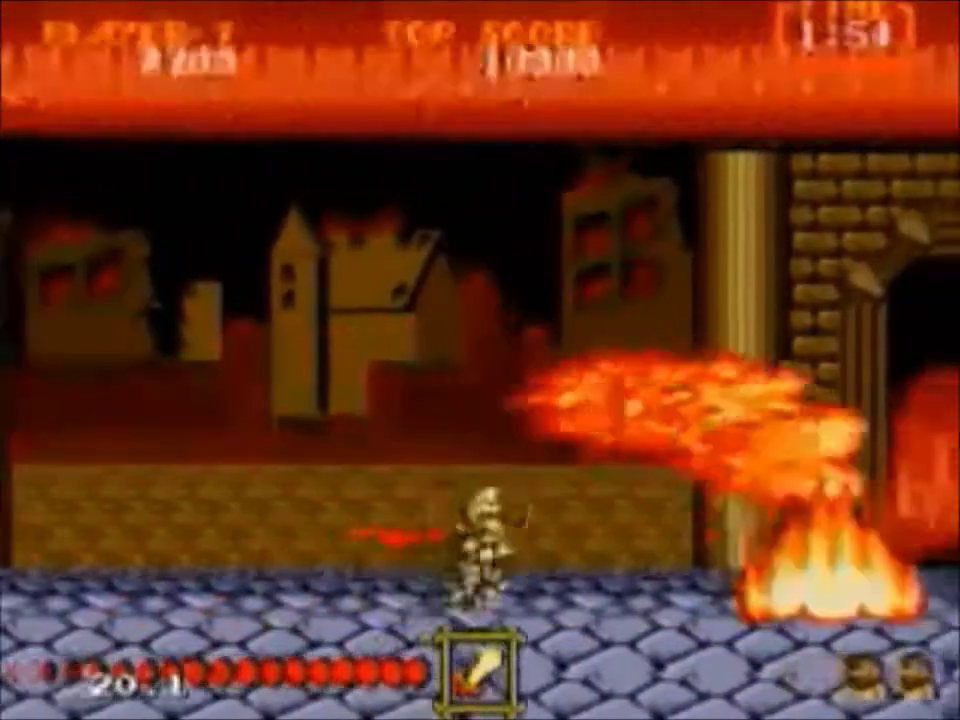
key(x)
key(x)
key(Left)
key(x)
key(Right)
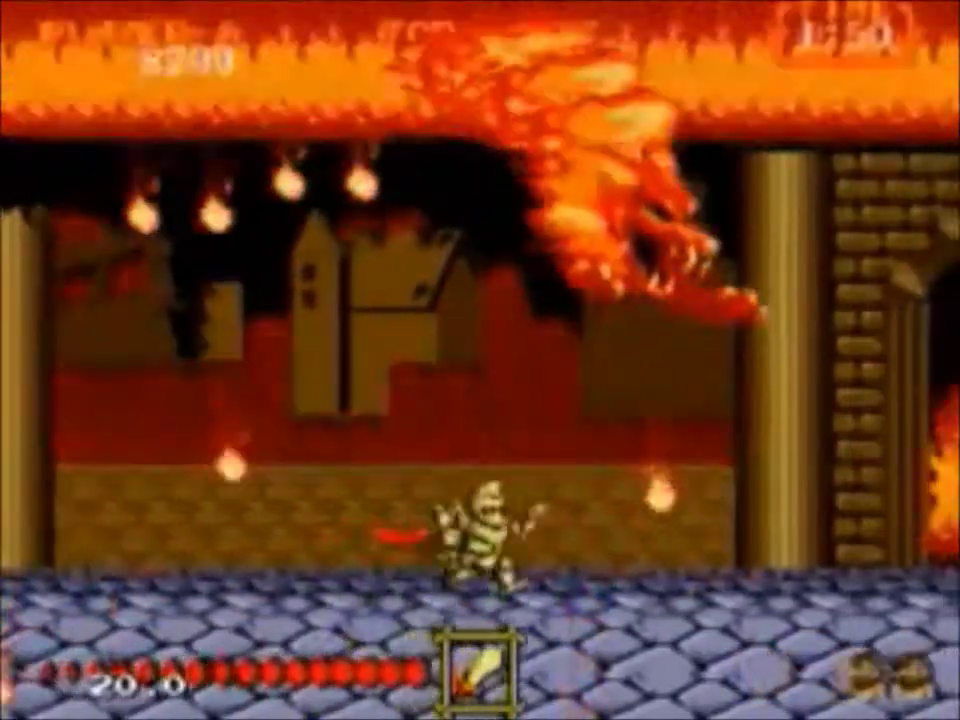
key(Down)
key(x)
key(x)
key(x)
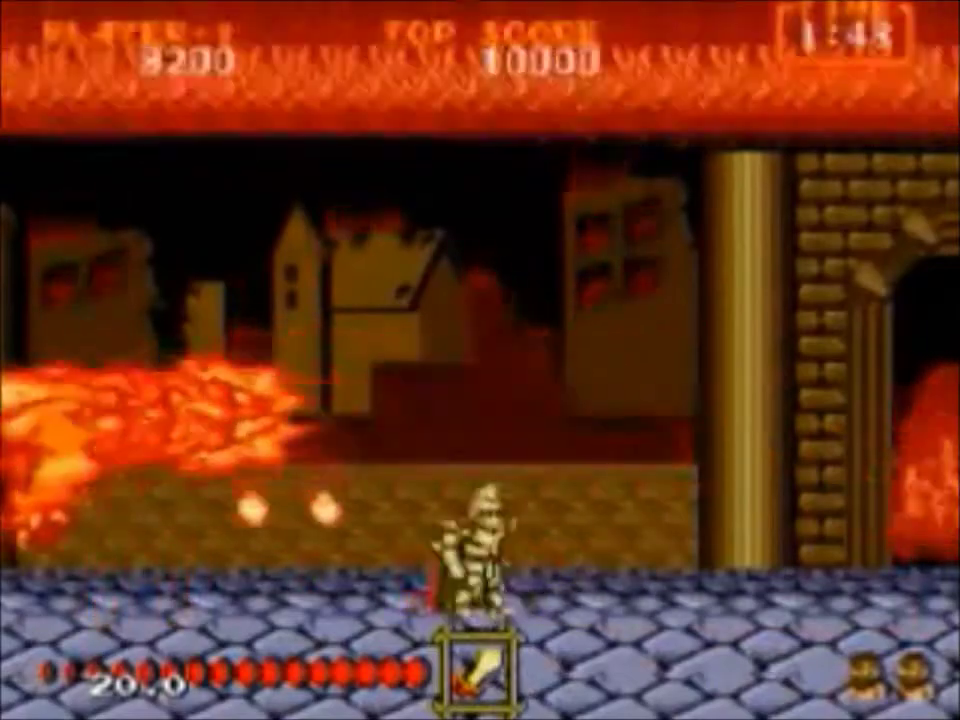
key(Left)
key(Down)
key(x)
key(x)
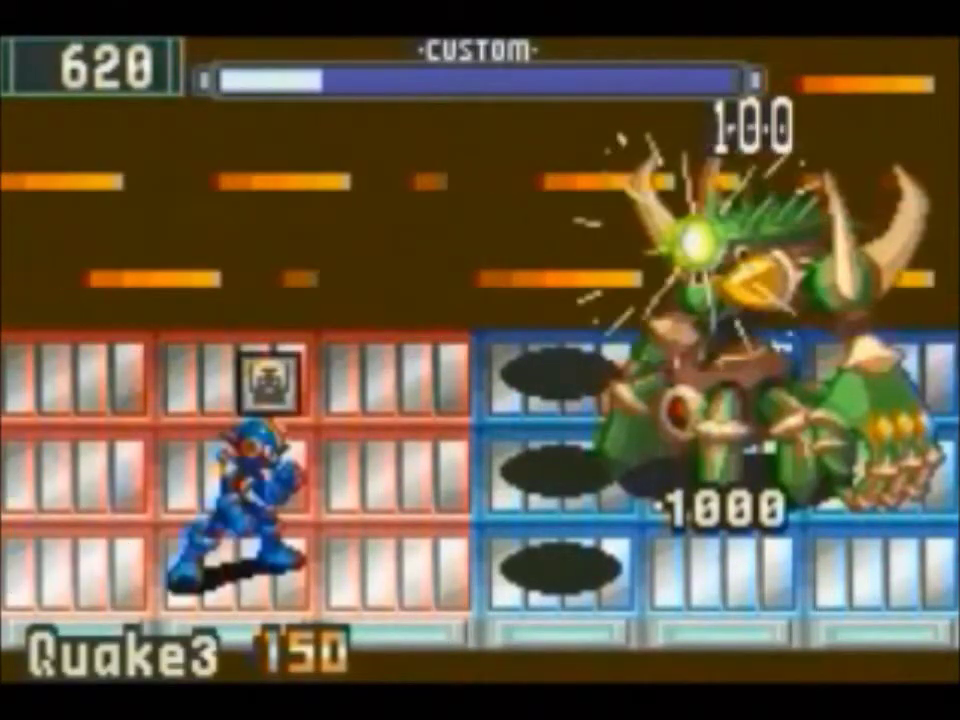
key(x)
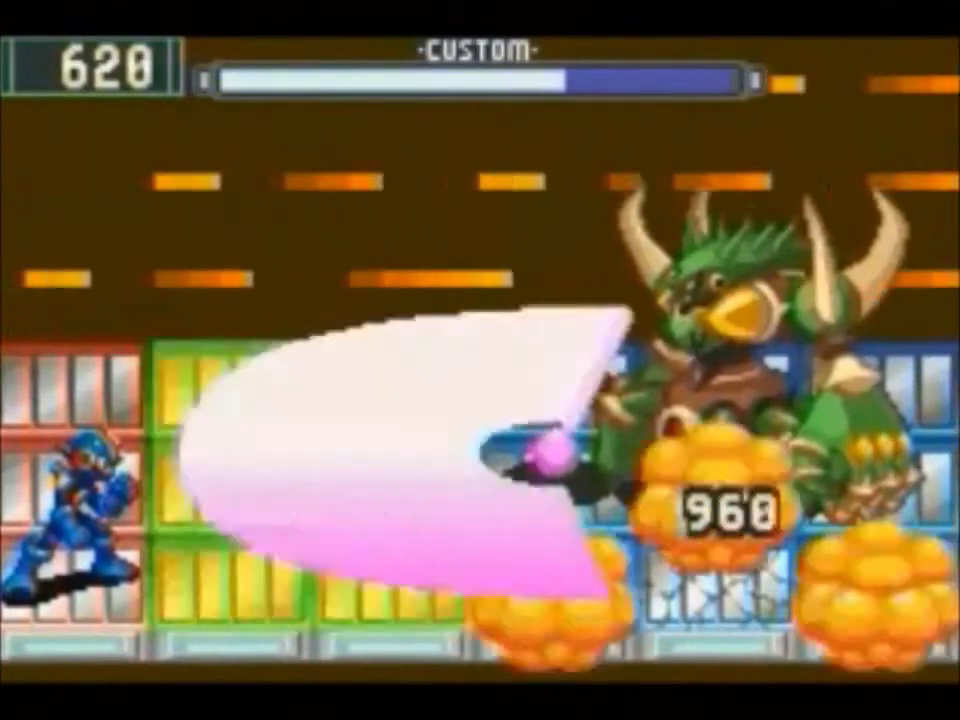
key(Up)
key(z)
key(z)
key(z)
key(z)
key(z)
key(z)
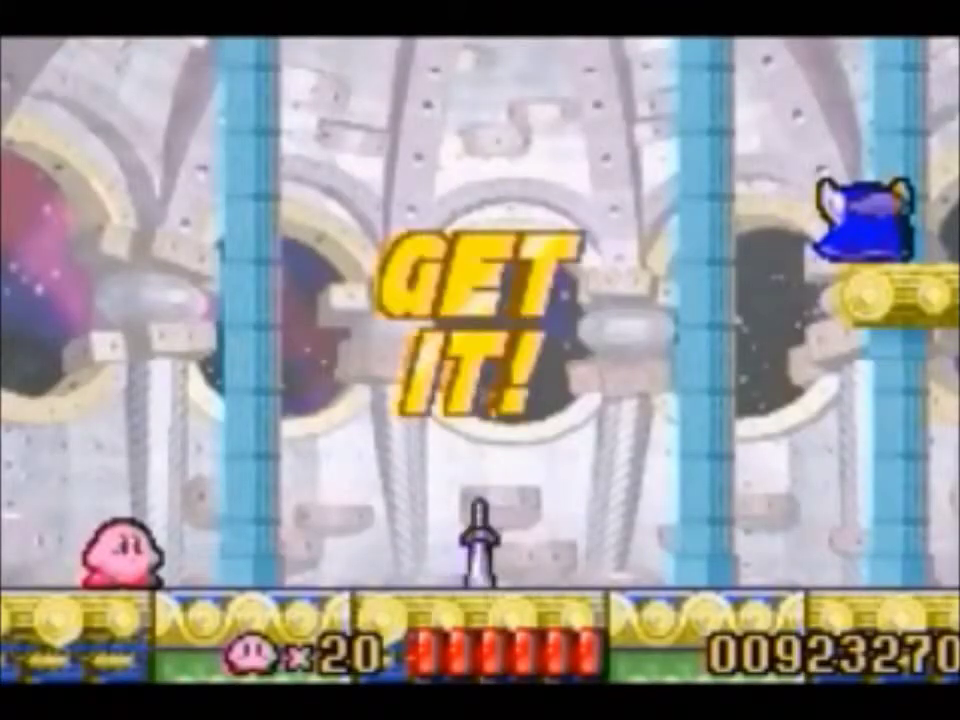
key(Right)
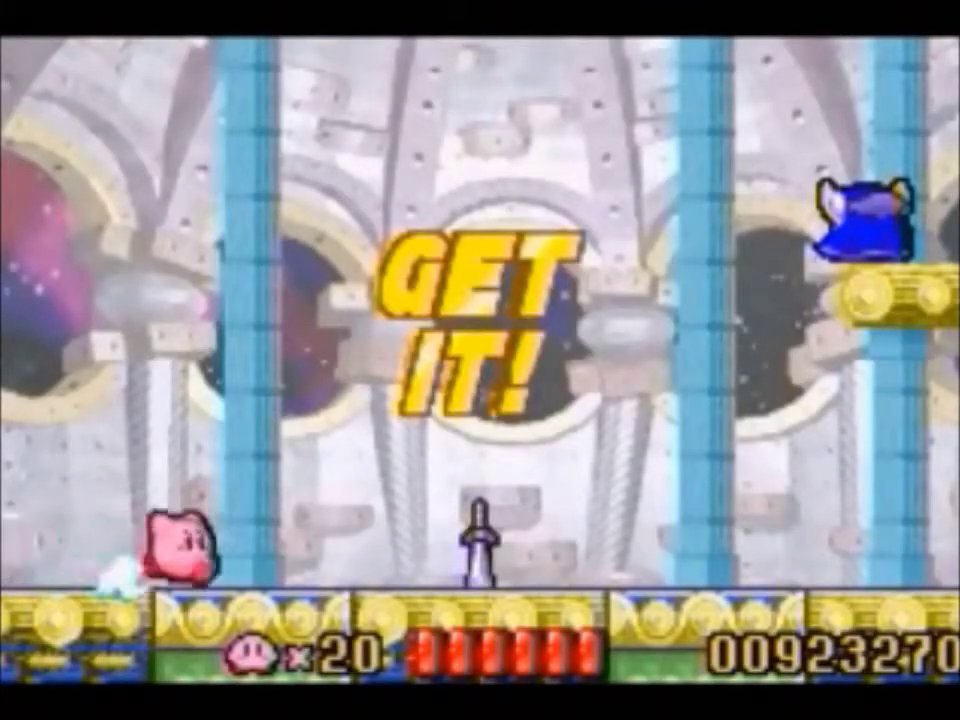
key(Left)
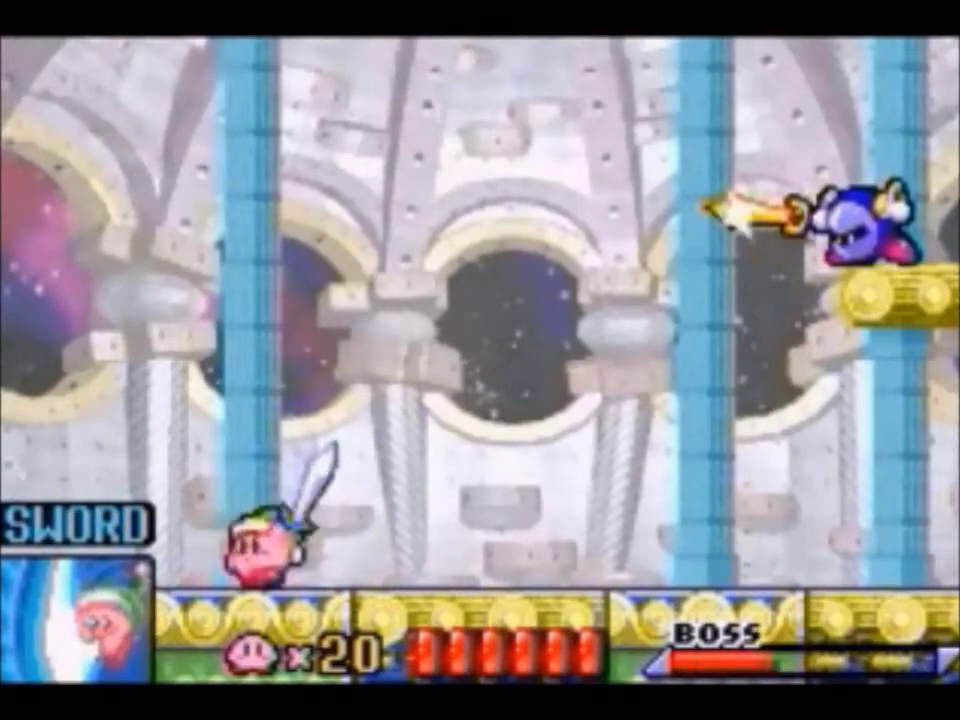
key(Right)
key(z)
key(Right)
key(x)
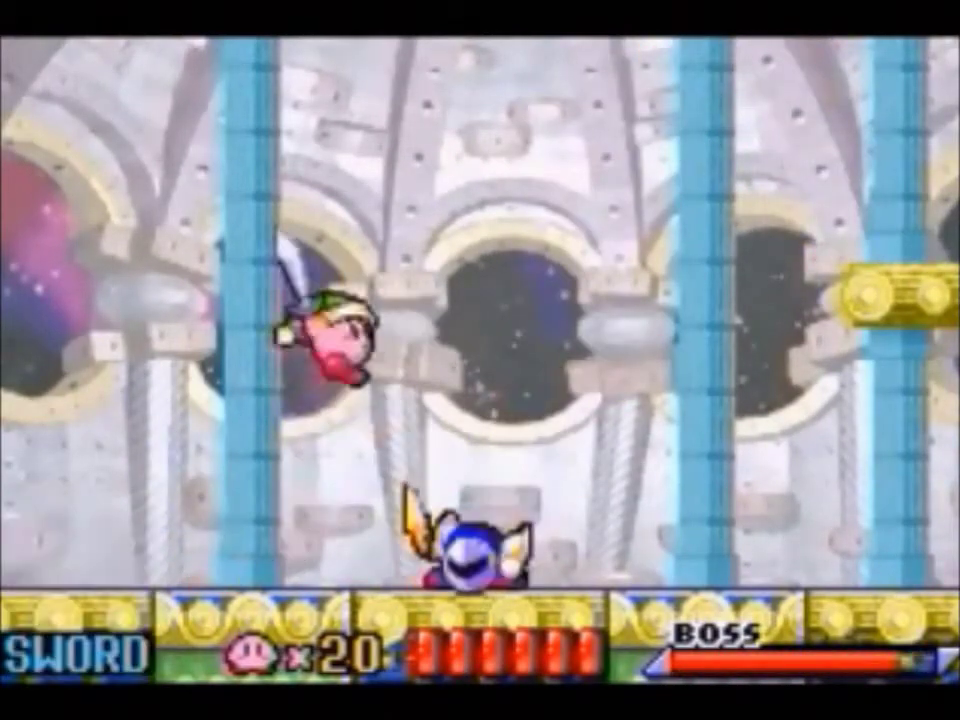
key(Left)
key(Right)
key(z)
key(x)
key(Right)
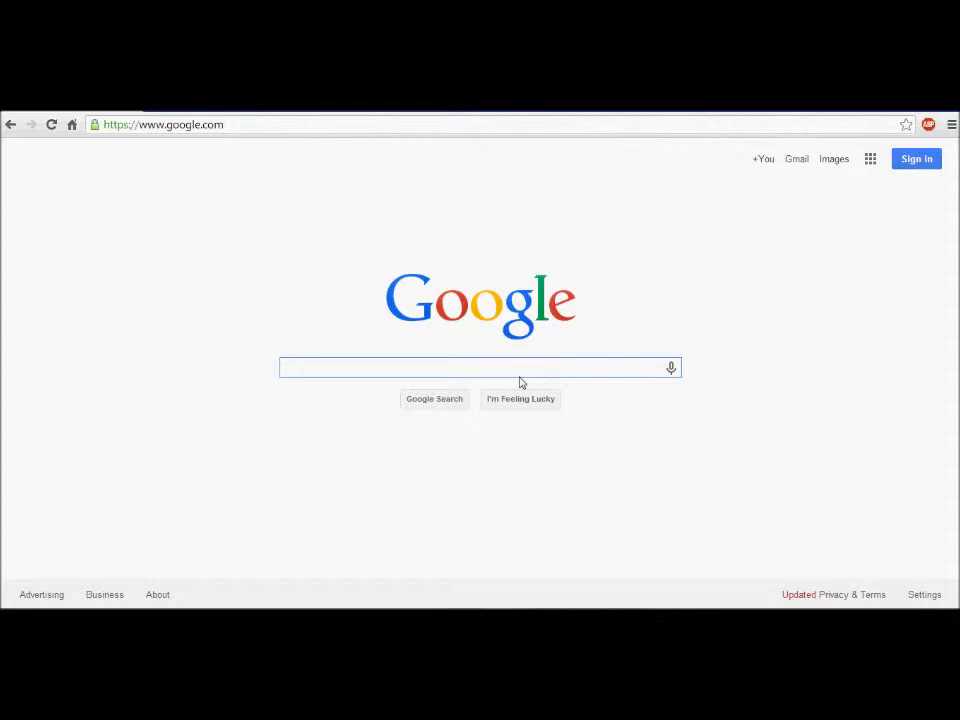
- Search Google for "H&F ROMS"
text(ix)
key(BackSpace)
key(BackSpace)
key(BackSpace)
text(H&F)
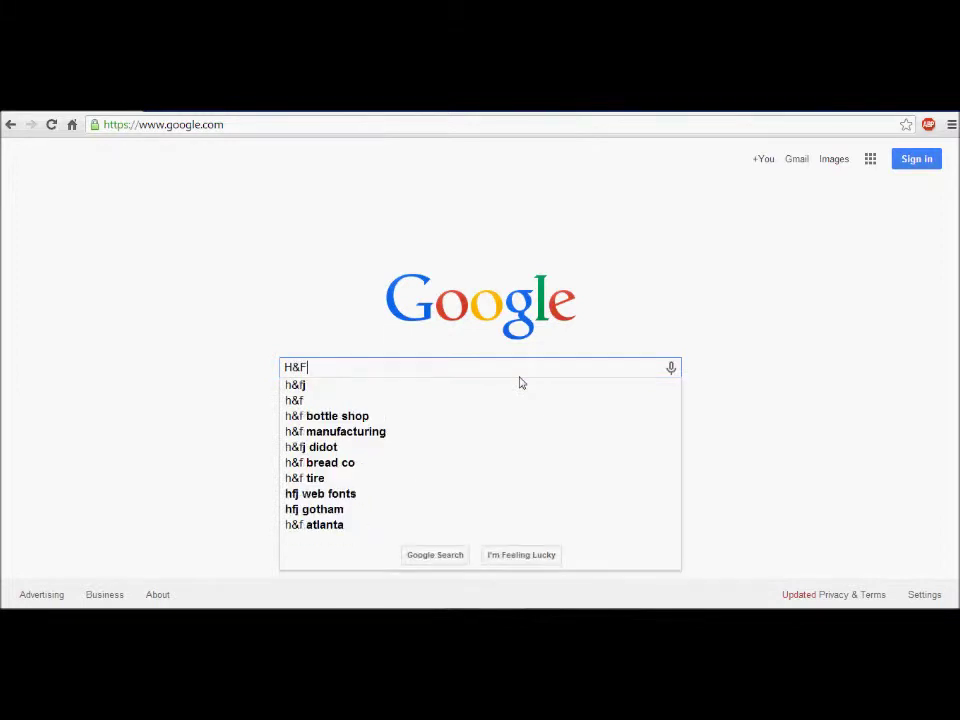
text( ROMS)
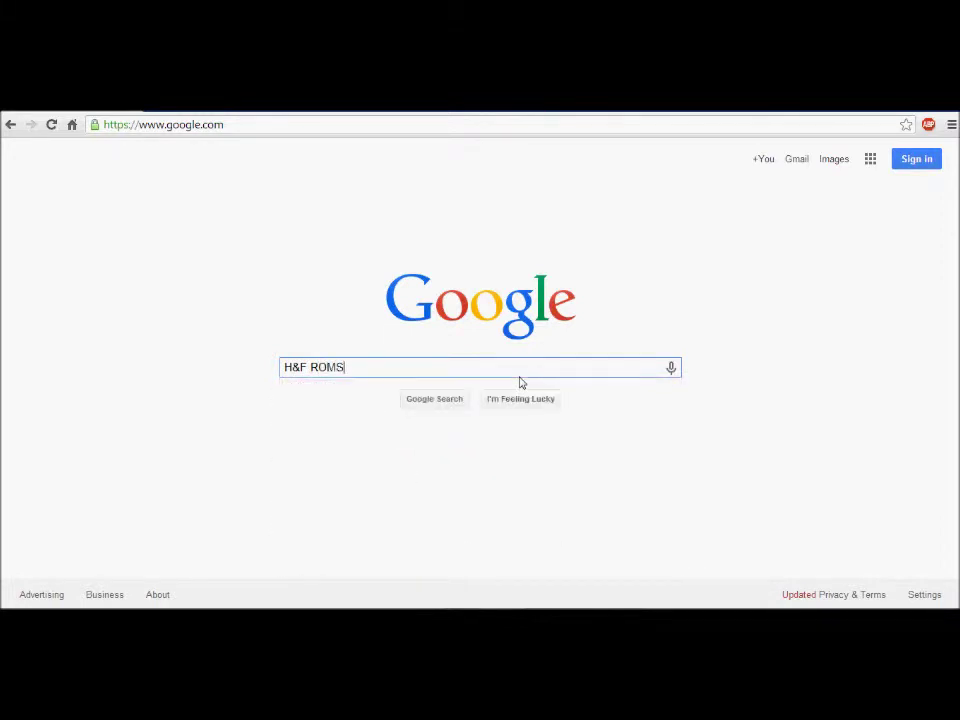
key(Return)
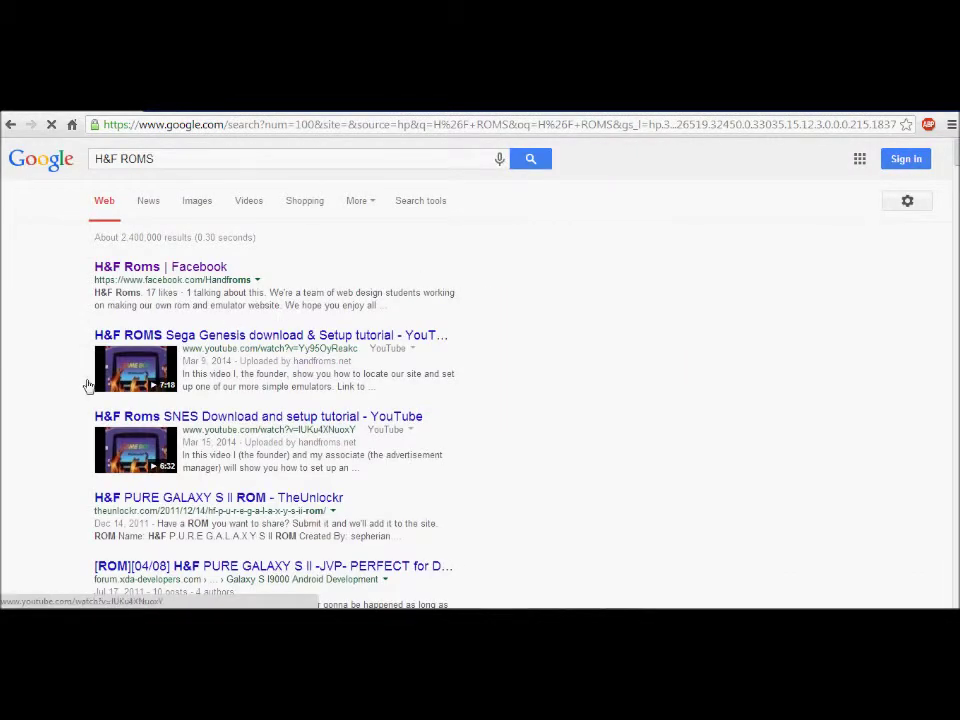
- Find the list of roms and emulators on the H&F Roms site and open its Nintendo 64 page
scroll(88, 386, down, 3)
scroll(170, 444, down, 10)
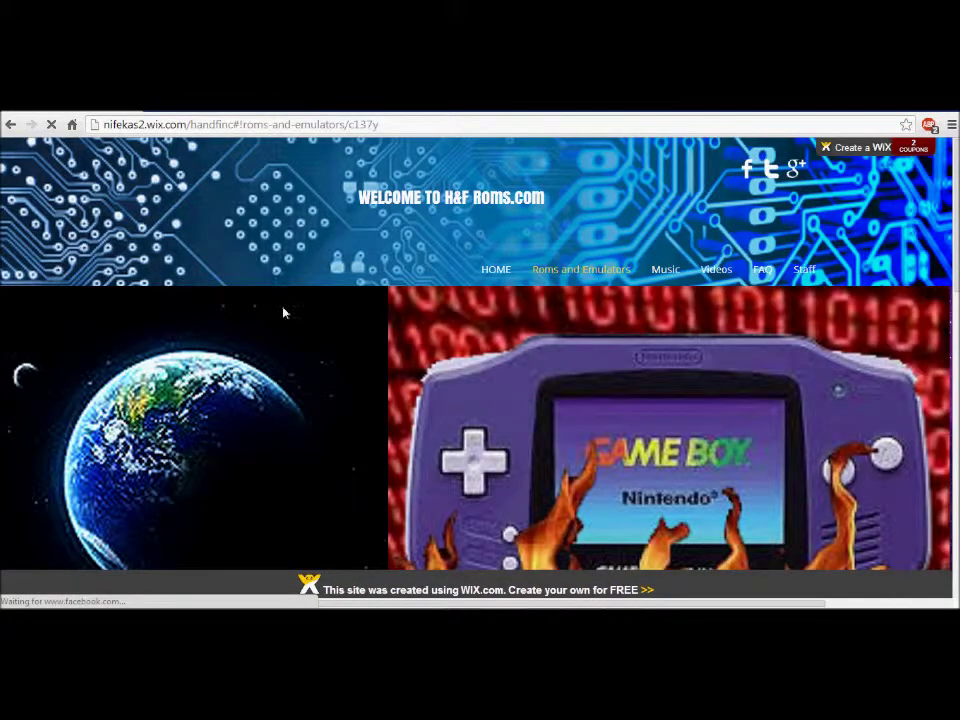
scroll(366, 315, down, 2)
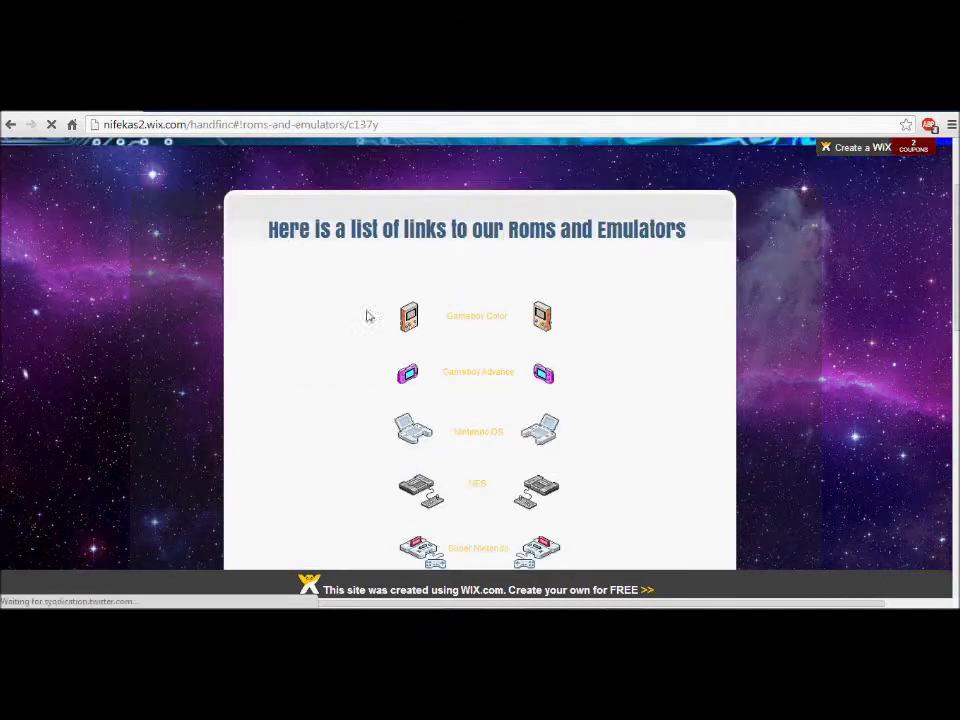
scroll(474, 349, down, 5)
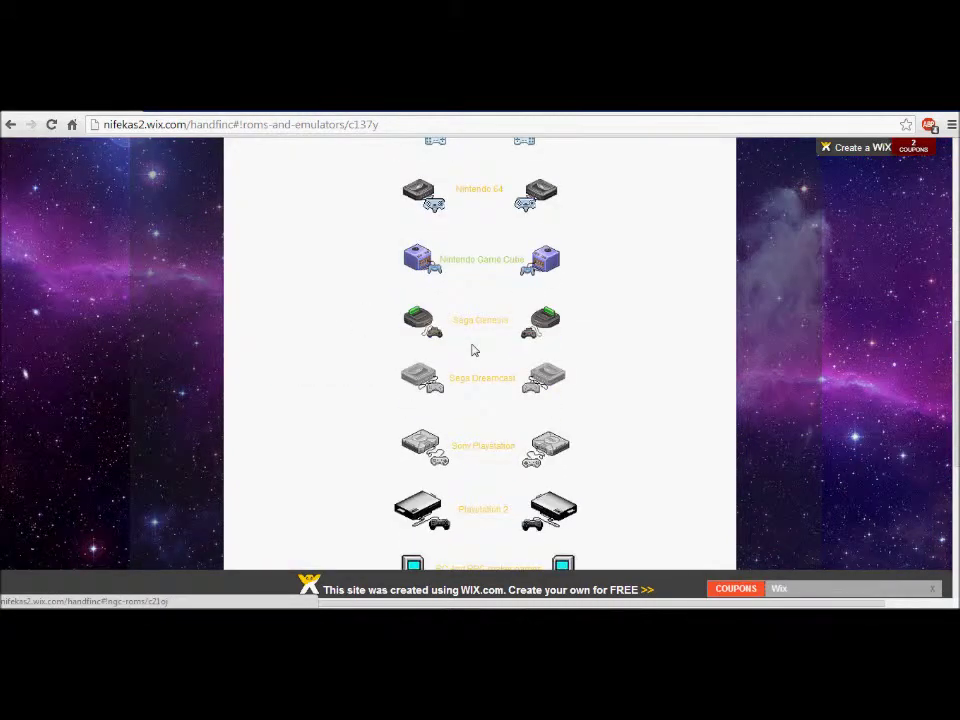
click(465, 199)
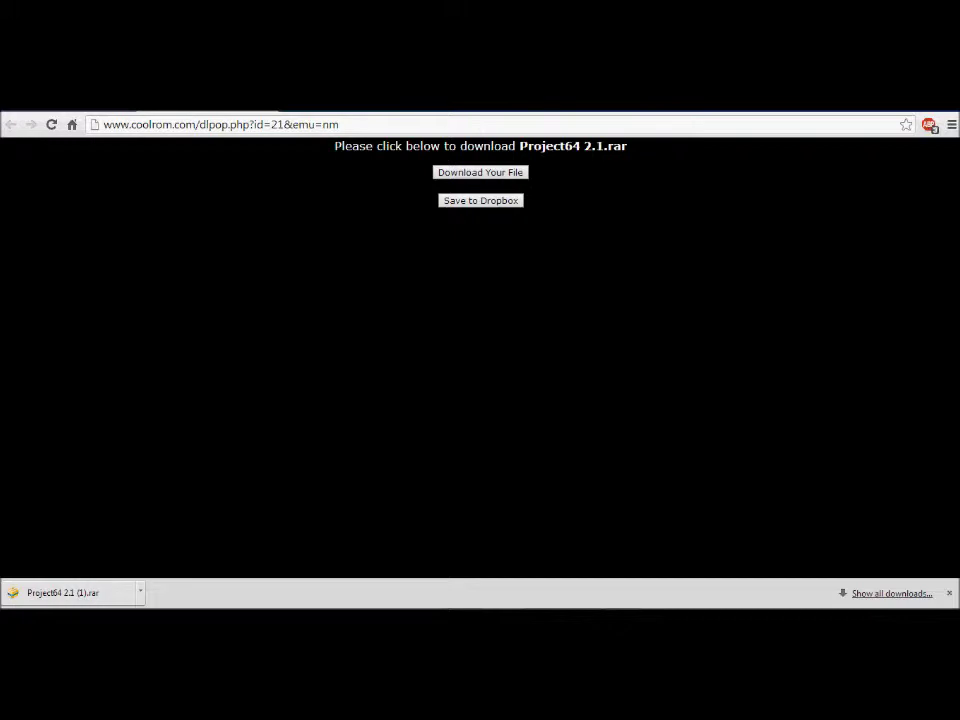
- Put the downloaded Project64 2.1 (1).rar on an empty area of the desktop and close the browser
click(919, 102)
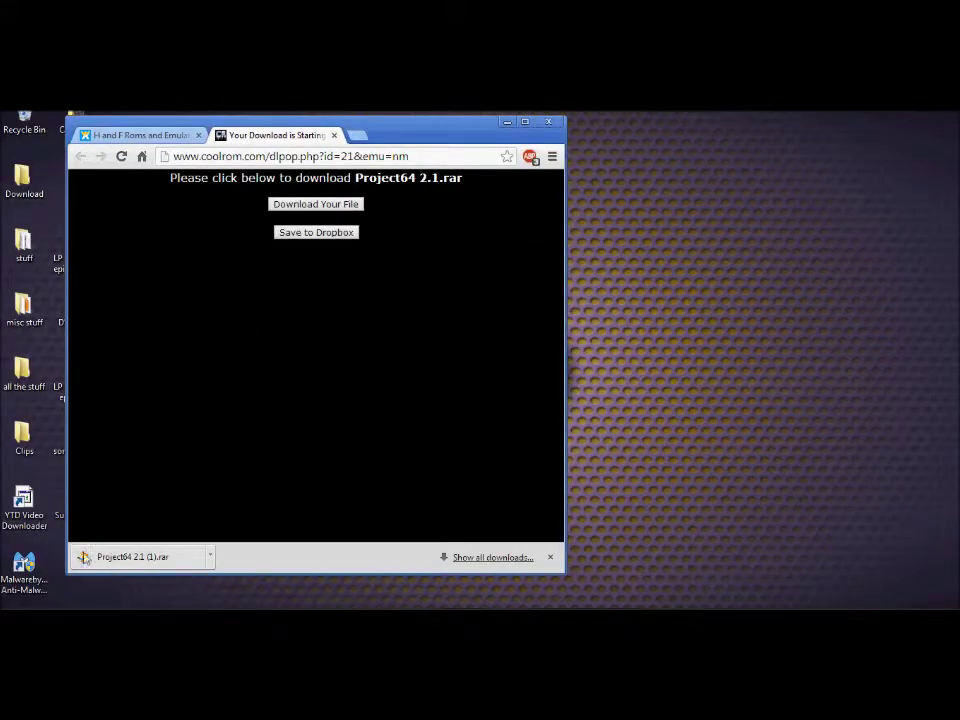
drag(84, 557, 780, 347)
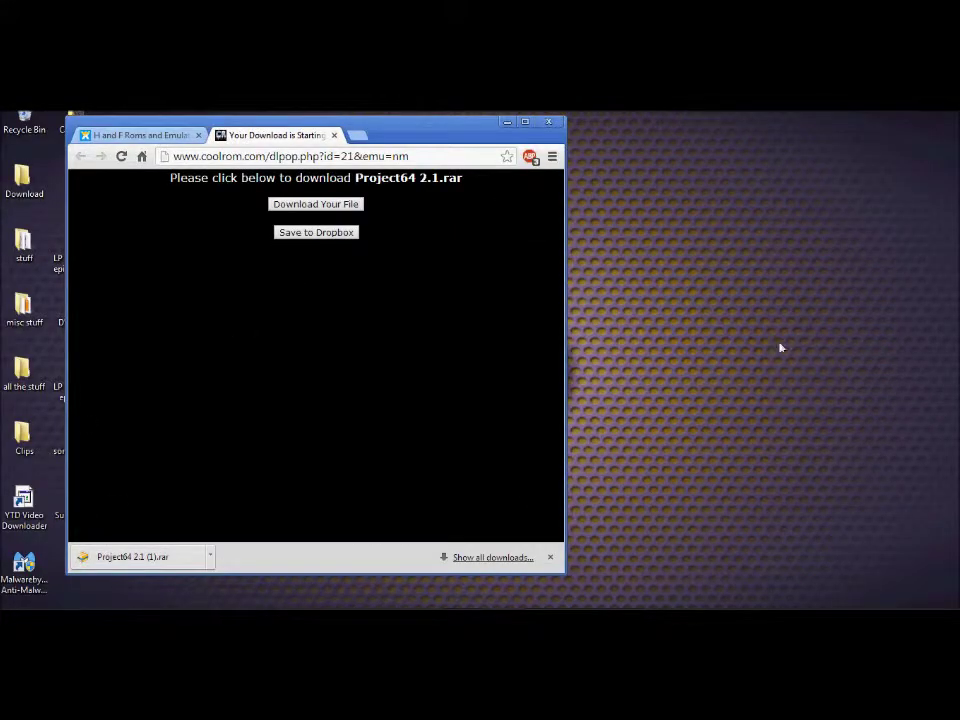
click(549, 123)
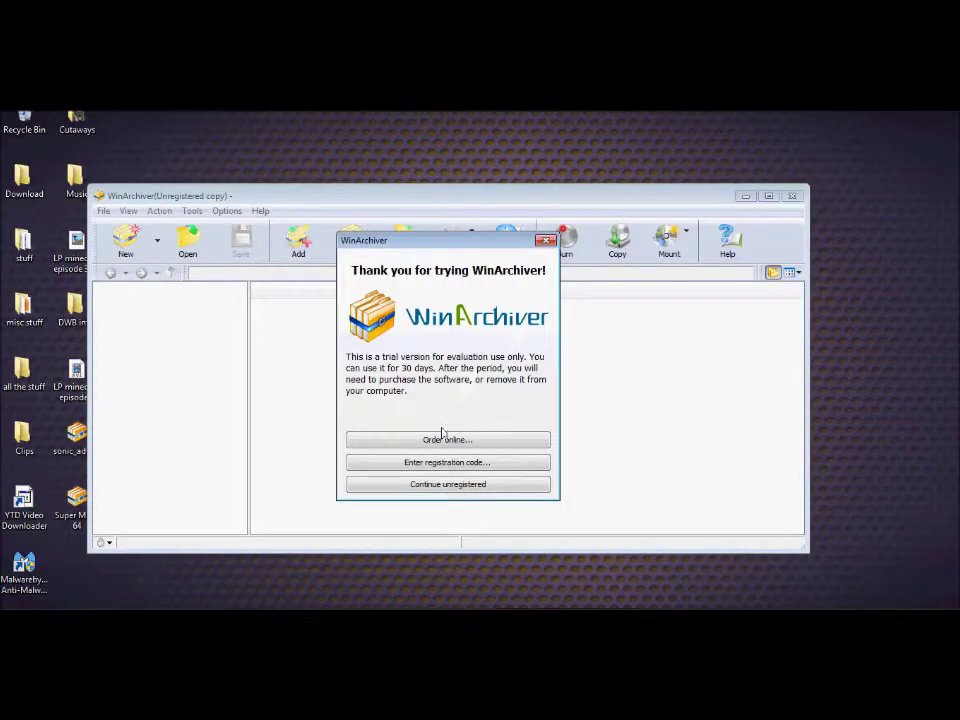
- Continue in WinArchiver unregistered, extract the Project64 2.1 folder from the archive to the desktop, and close WinArchiver
click(485, 486)
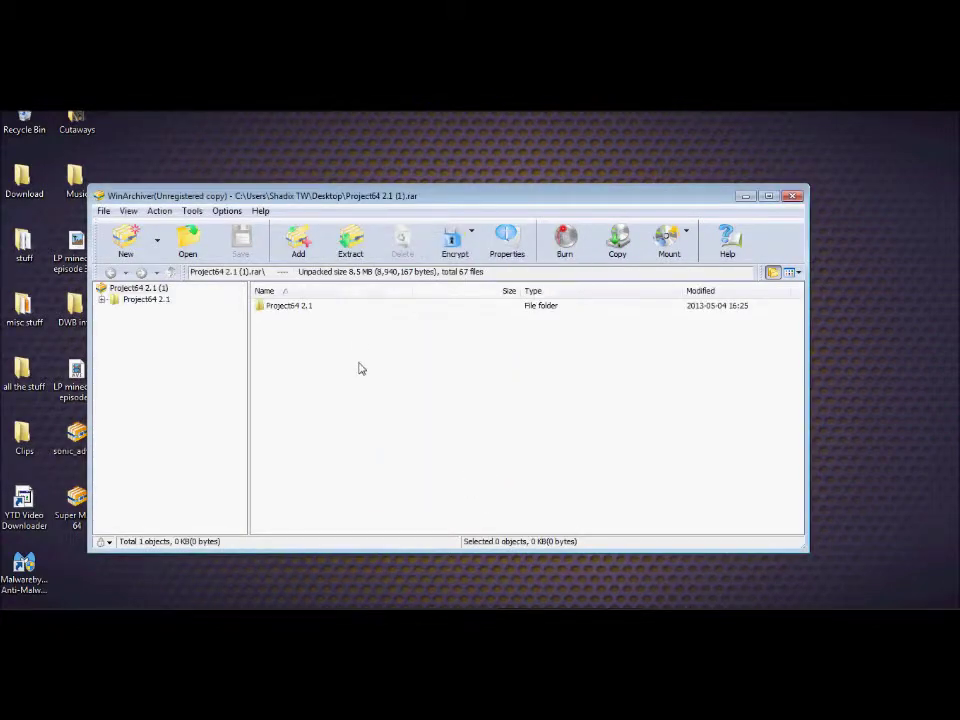
click(298, 306)
drag(443, 139, 443, 139)
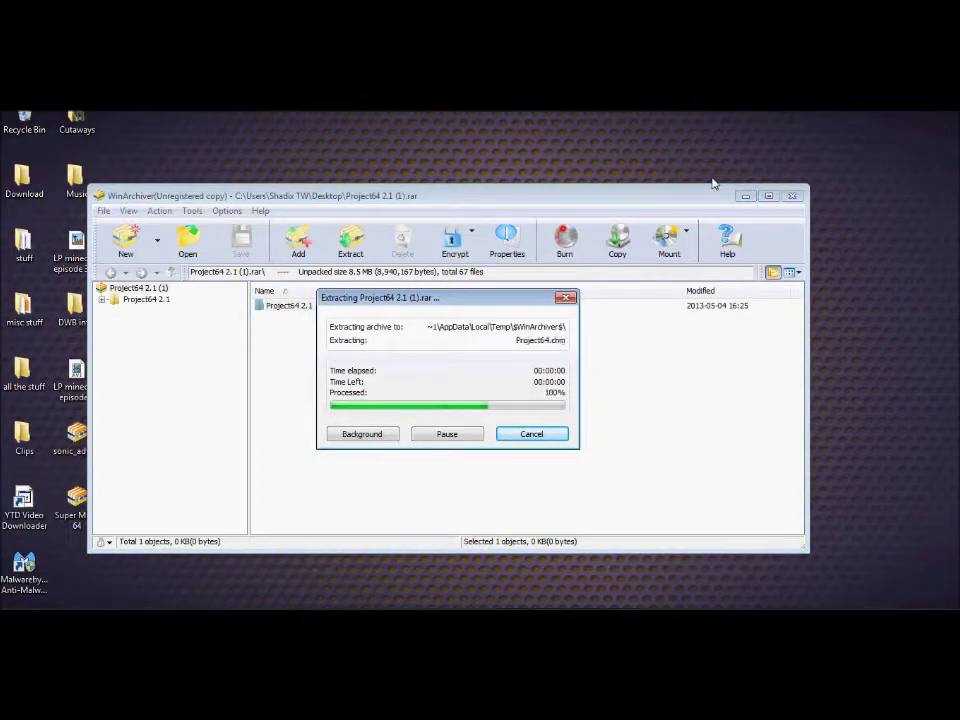
click(791, 196)
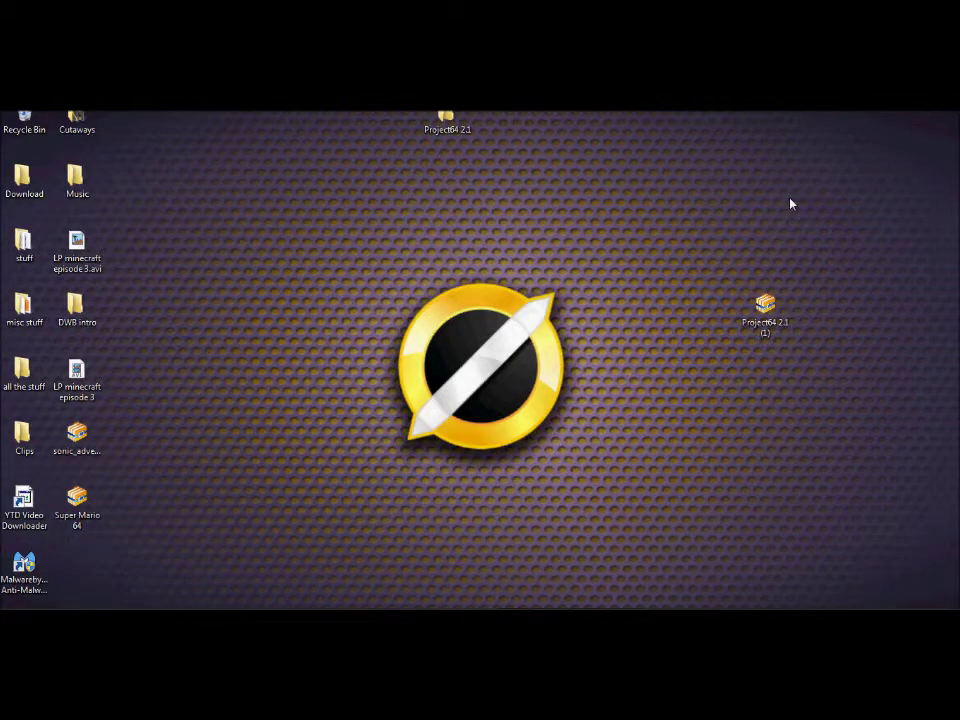
- Move the extracted Project64 2.1 folder lower on the desktop and delete the Project64 2.1 (1) archive
drag(446, 122, 448, 182)
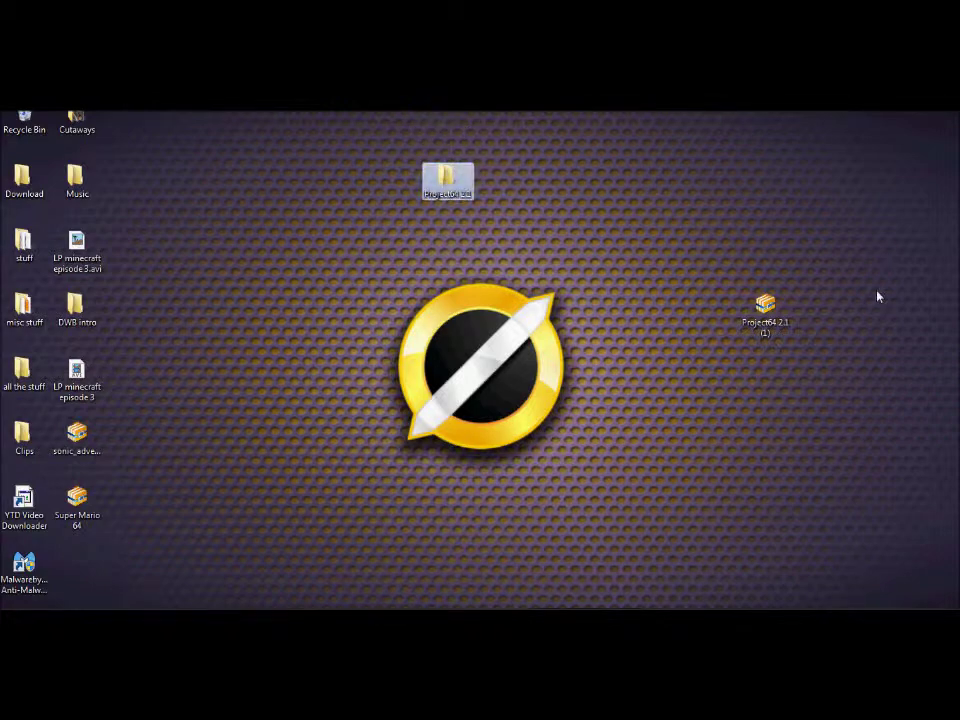
click(785, 305)
key(Delete)
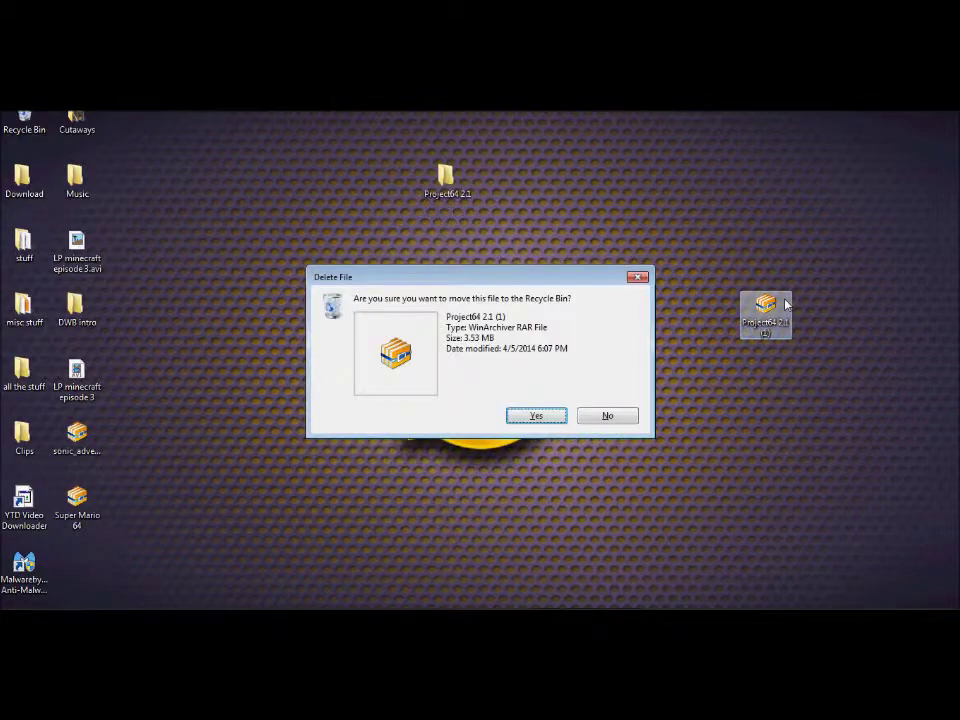
key(Return)
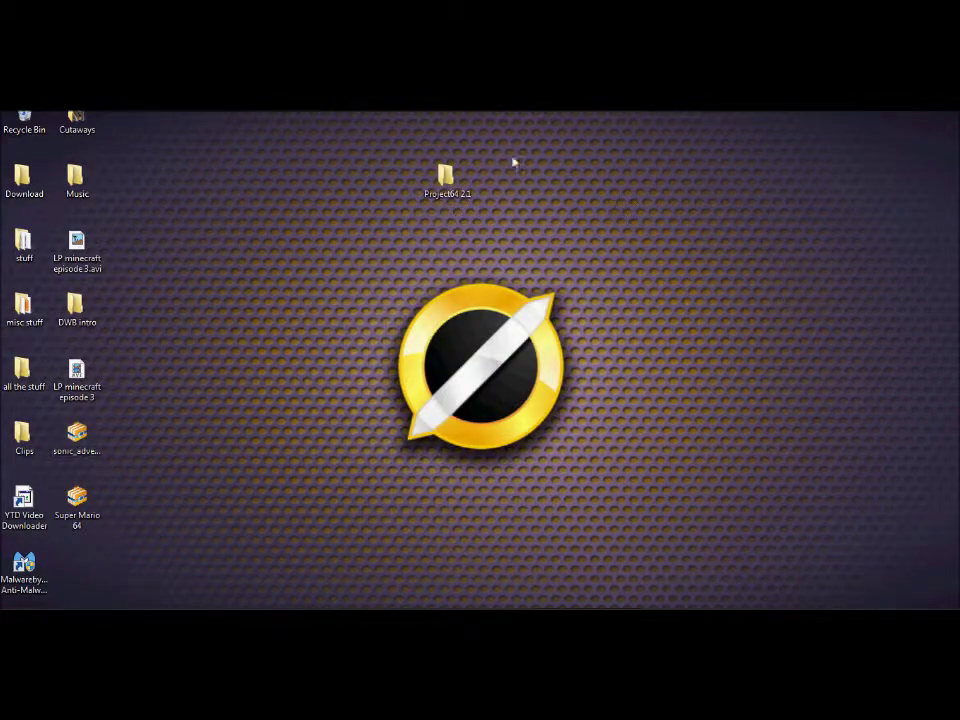
- Create a shortcut to the Project64 application, place it on the desktop below the Super Mario 64 archive, and close the Project64 2.1 folder
double_click(446, 178)
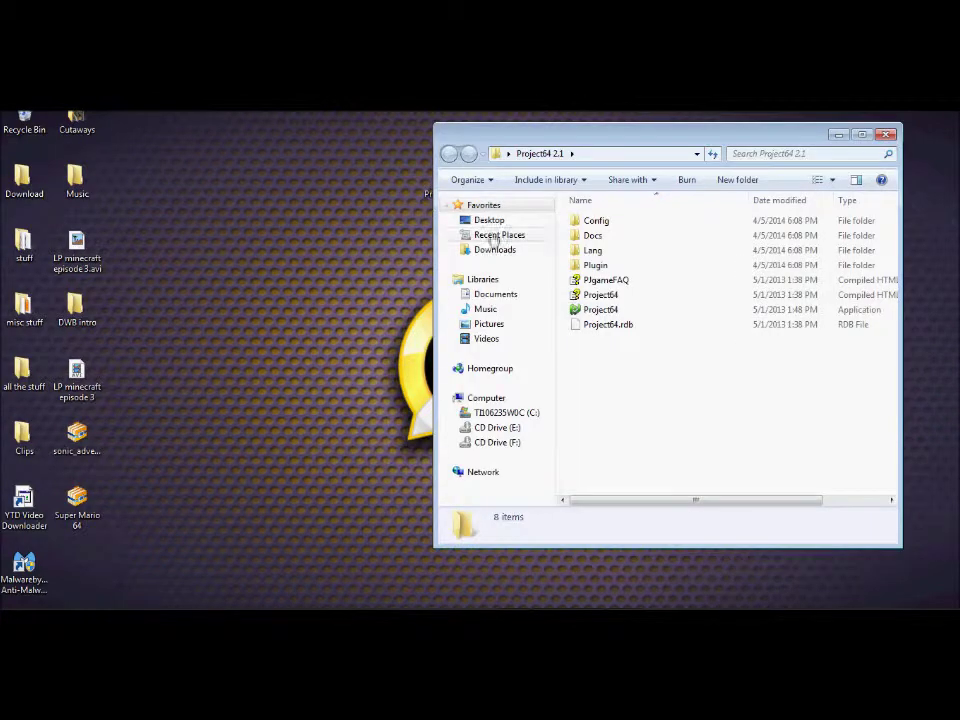
click(622, 316)
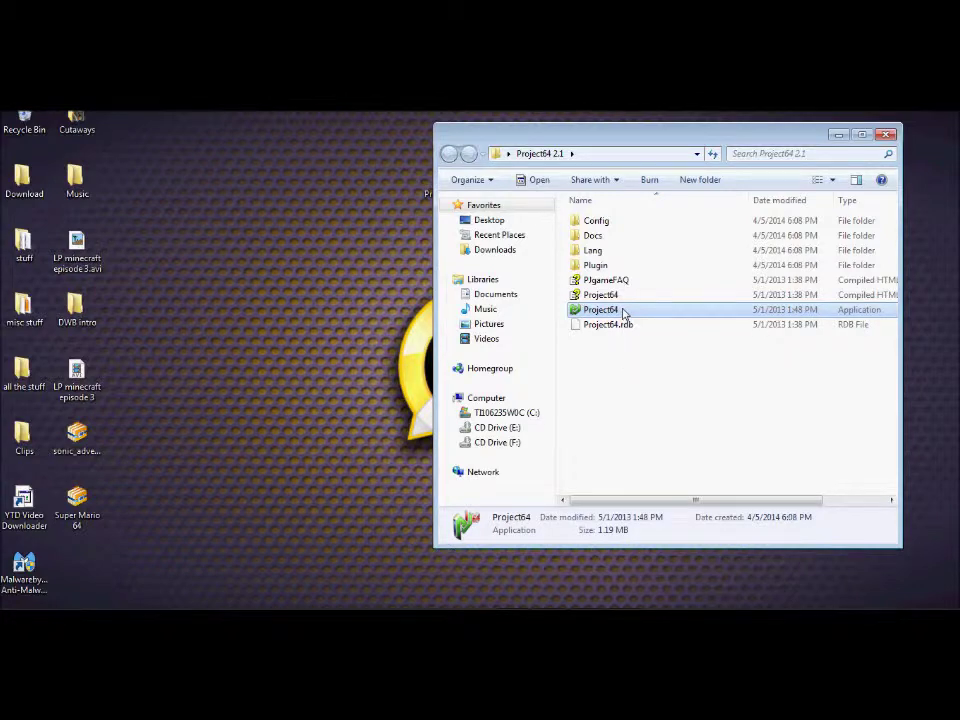
right_click(622, 313)
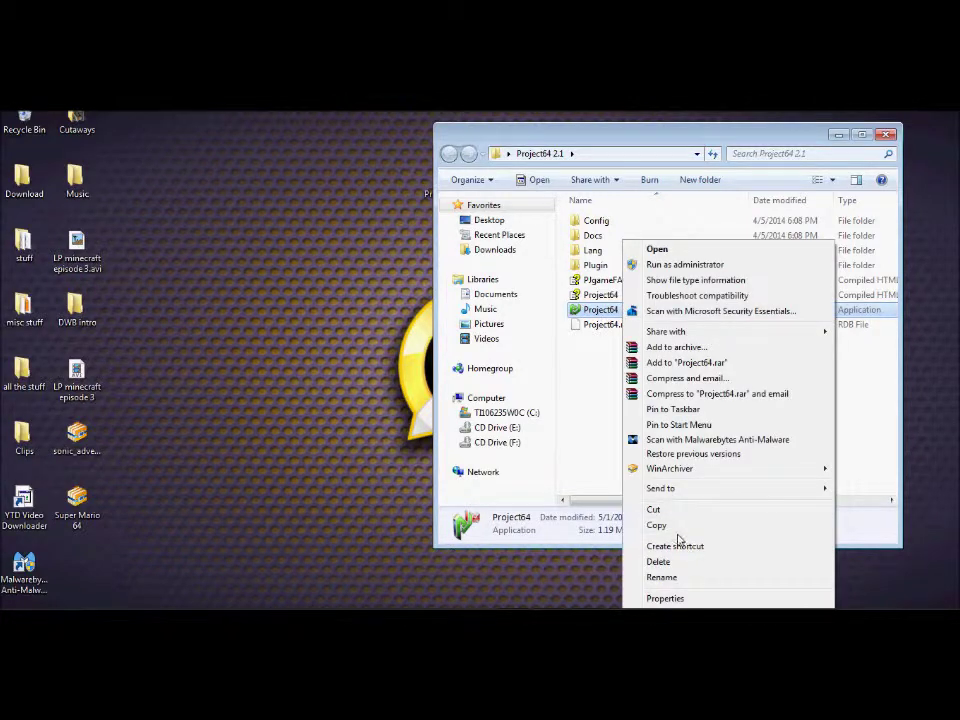
click(708, 550)
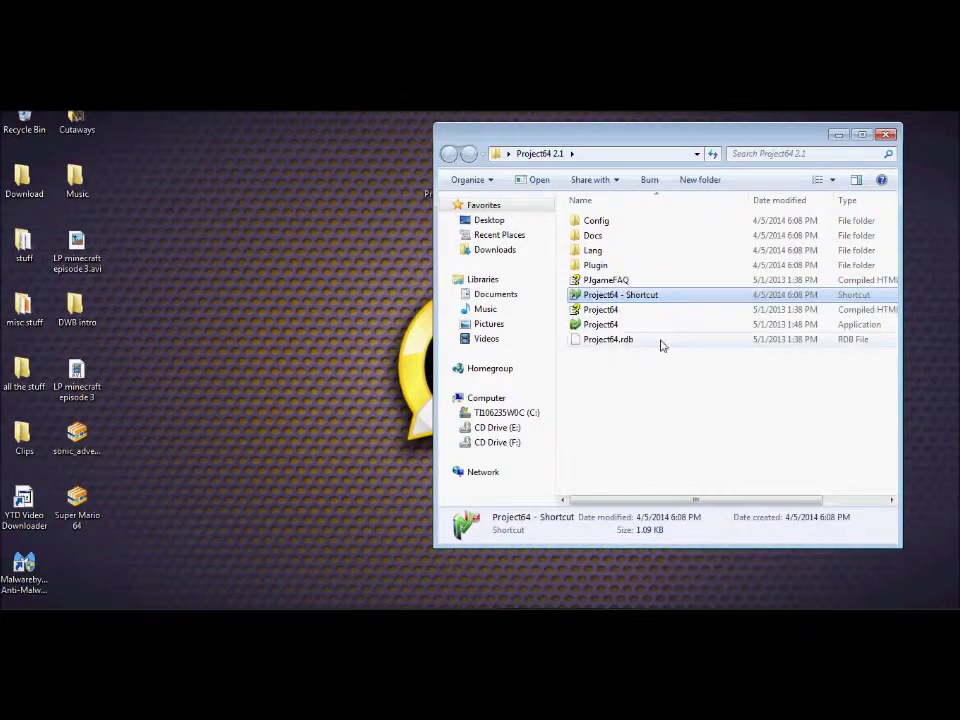
drag(617, 297, 70, 590)
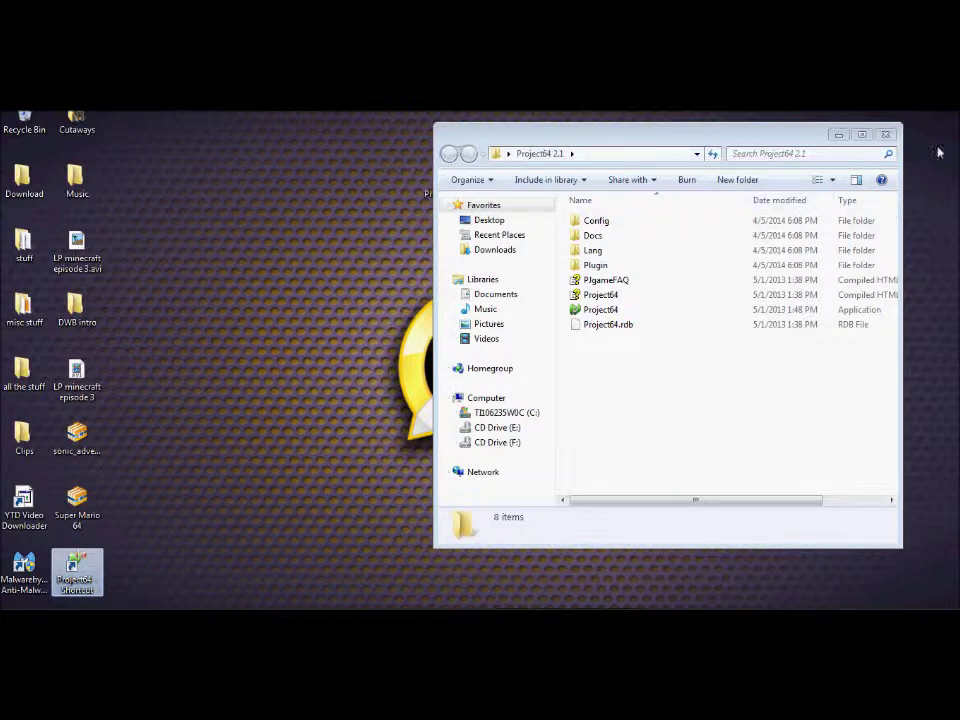
click(881, 122)
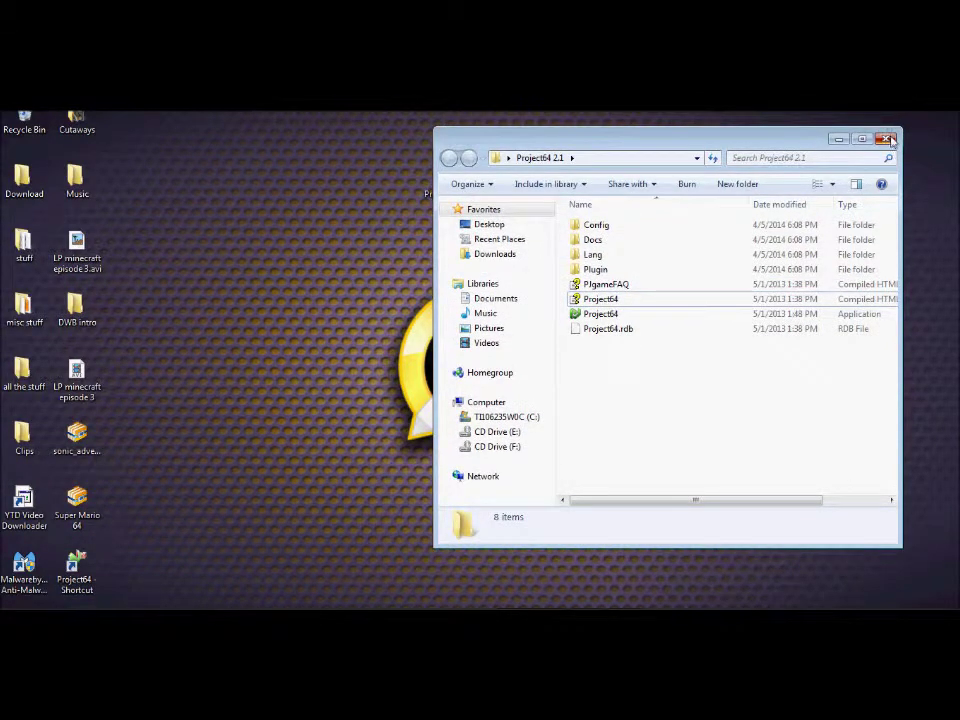
click(887, 134)
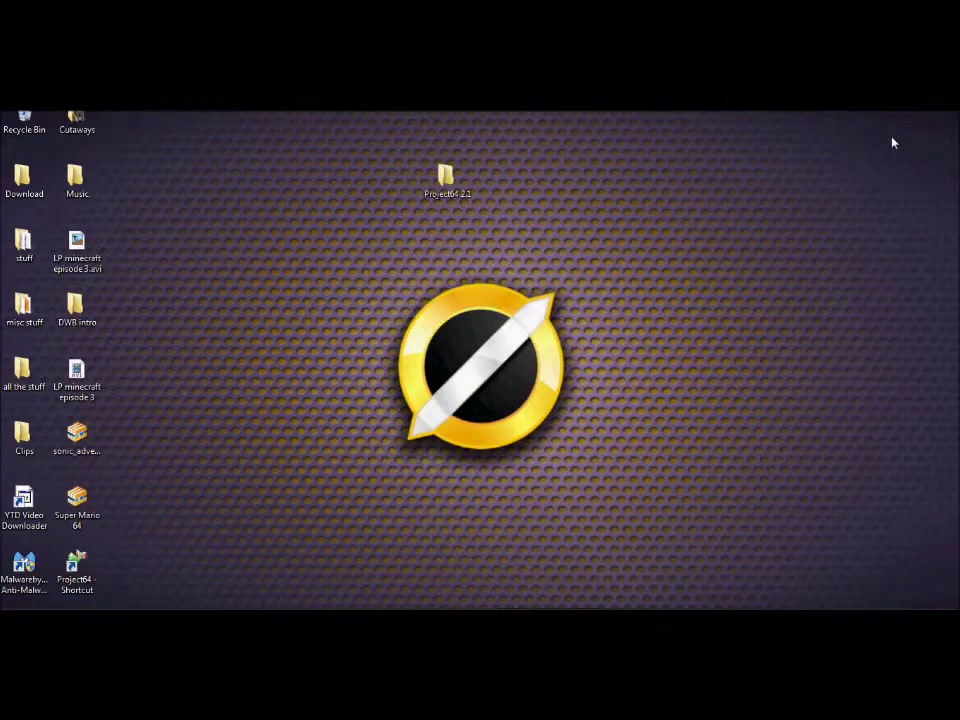
click(447, 190)
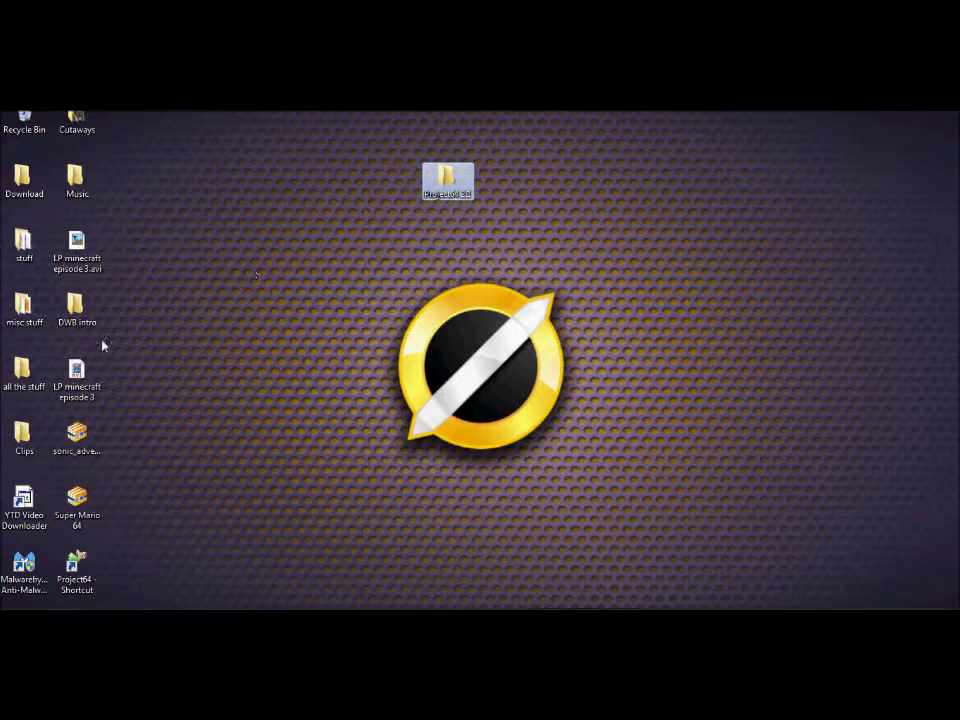
- Open the Super Mario 64 archive from the desktop in WinArchiver, continuing unregistered, and look through its rom files
double_click(77, 500)
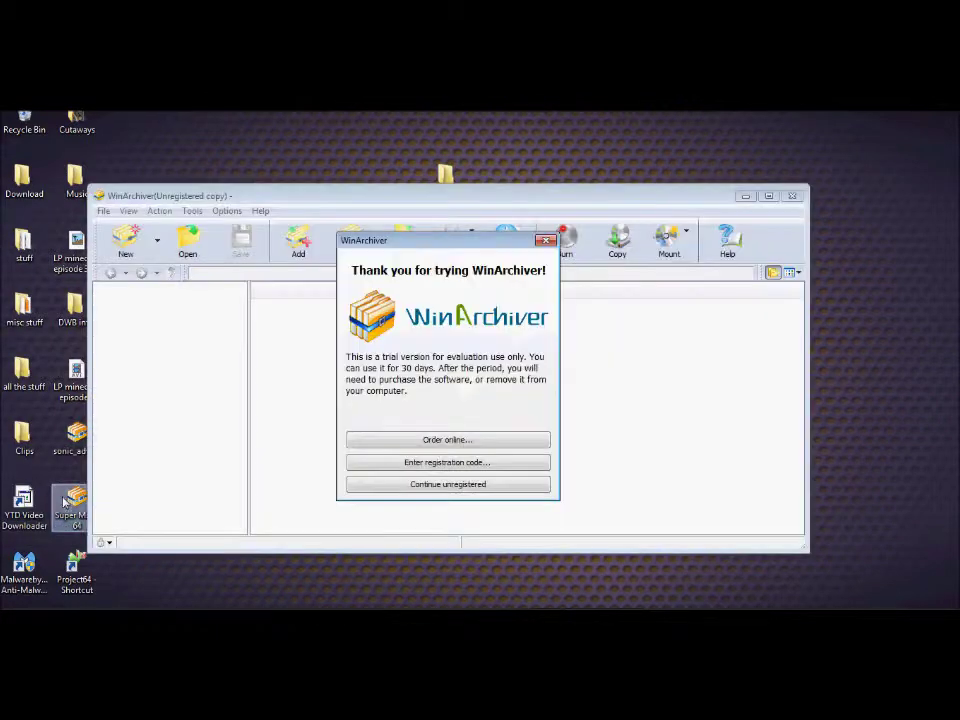
click(529, 484)
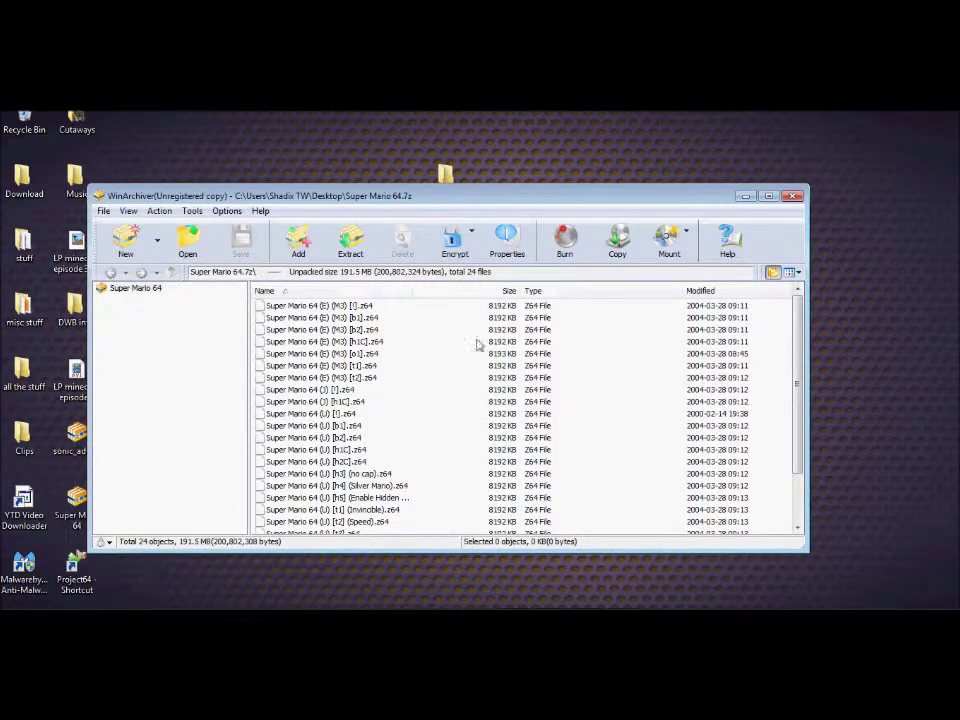
scroll(410, 310, down, 2)
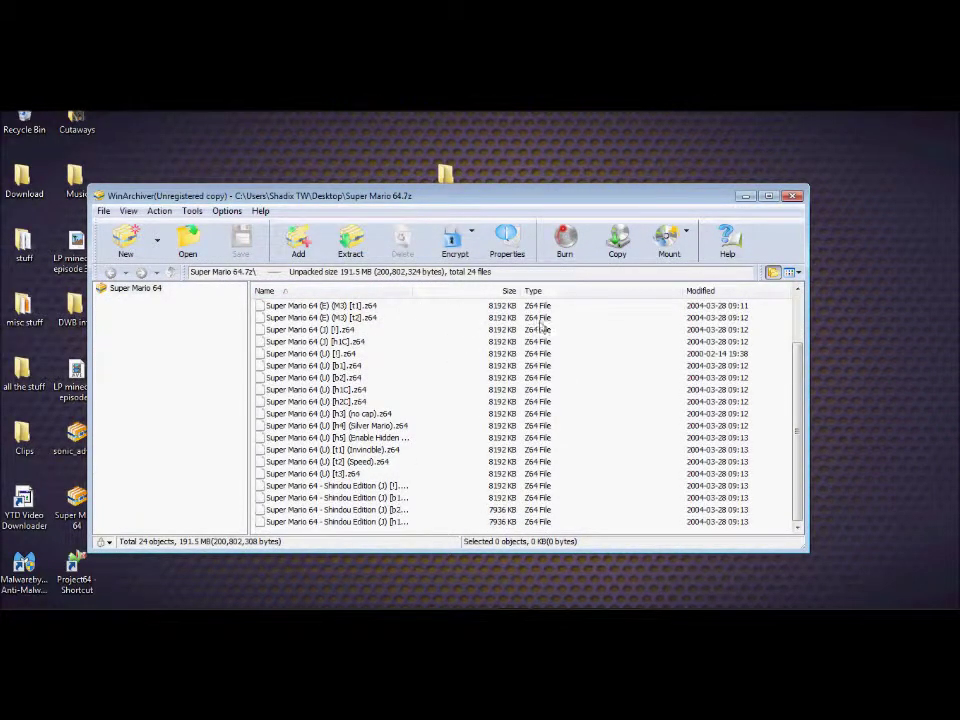
scroll(863, 362, up, 2)
- Create a new desktop folder named Games beside the WinArchiver window
right_click(866, 362)
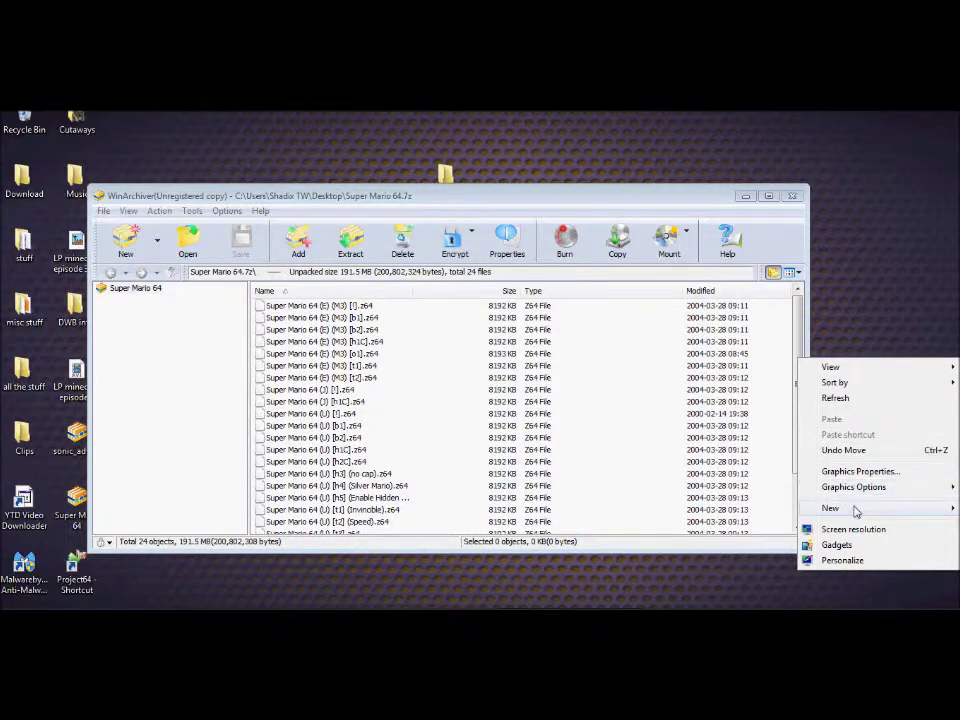
mouse_move(855, 511)
click(735, 379)
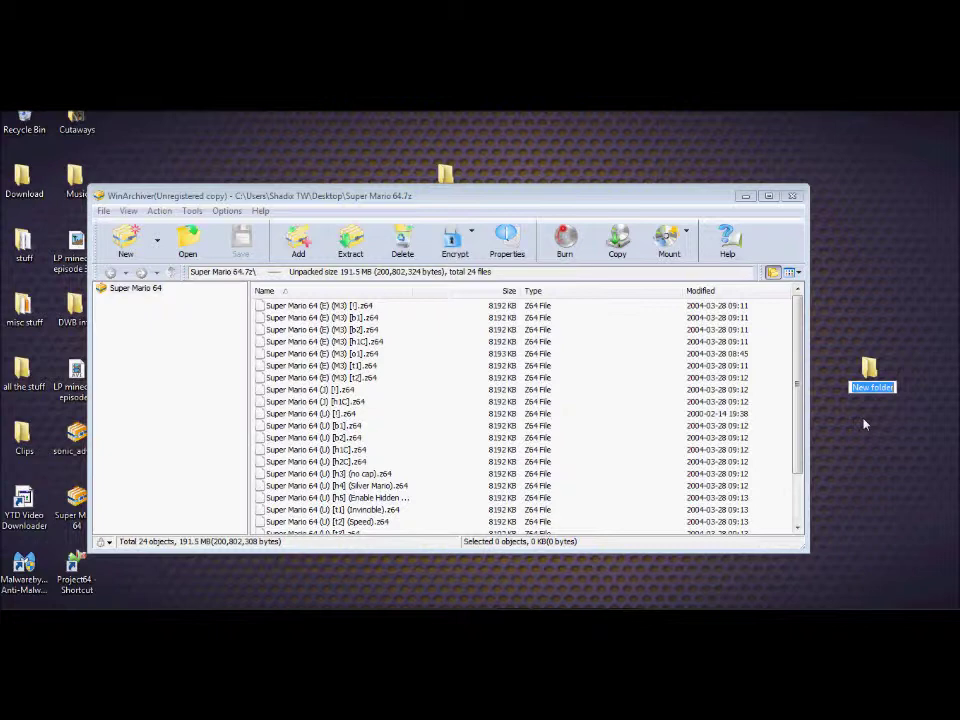
text(Ga)
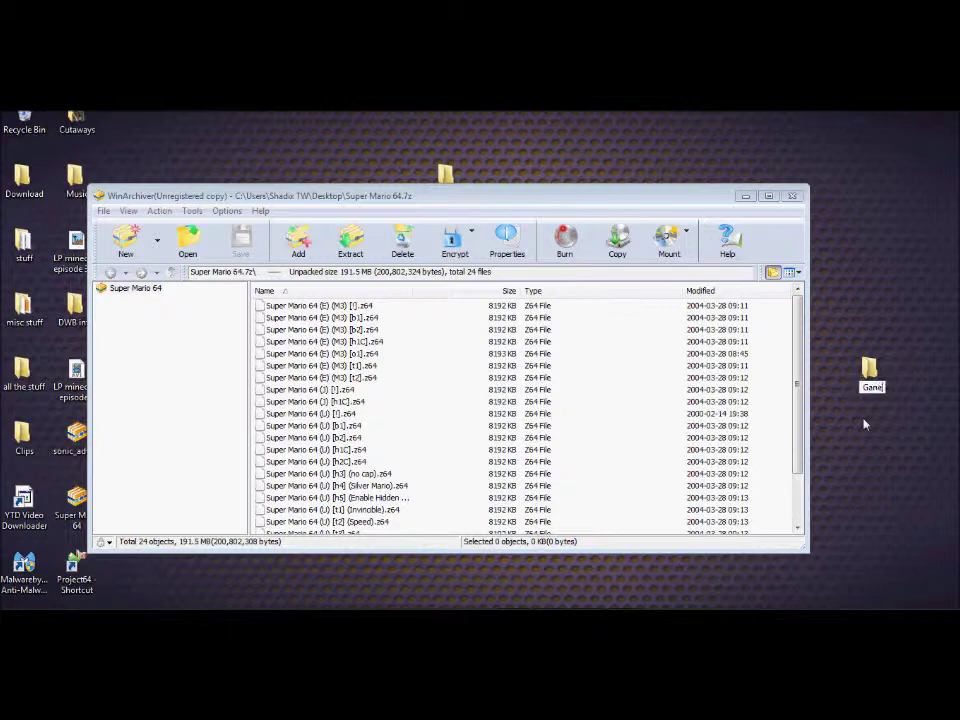
text(mes)
key(Return)
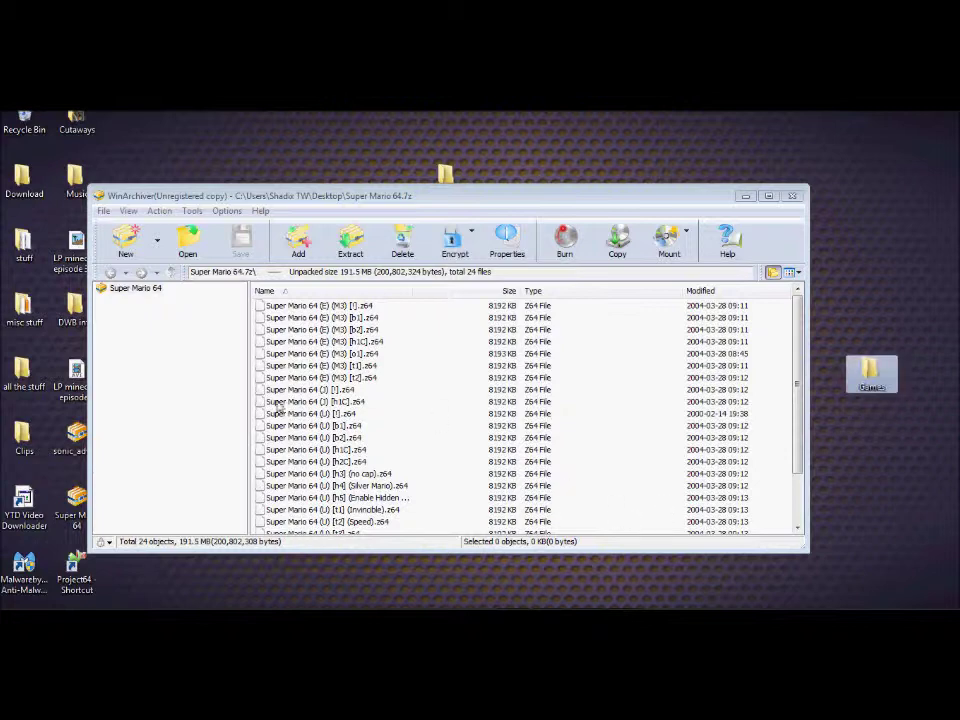
- Extract all Super Mario 64 rom files, including the last Shindou Edition one, into the Games folder and close WinArchiver
click(303, 463)
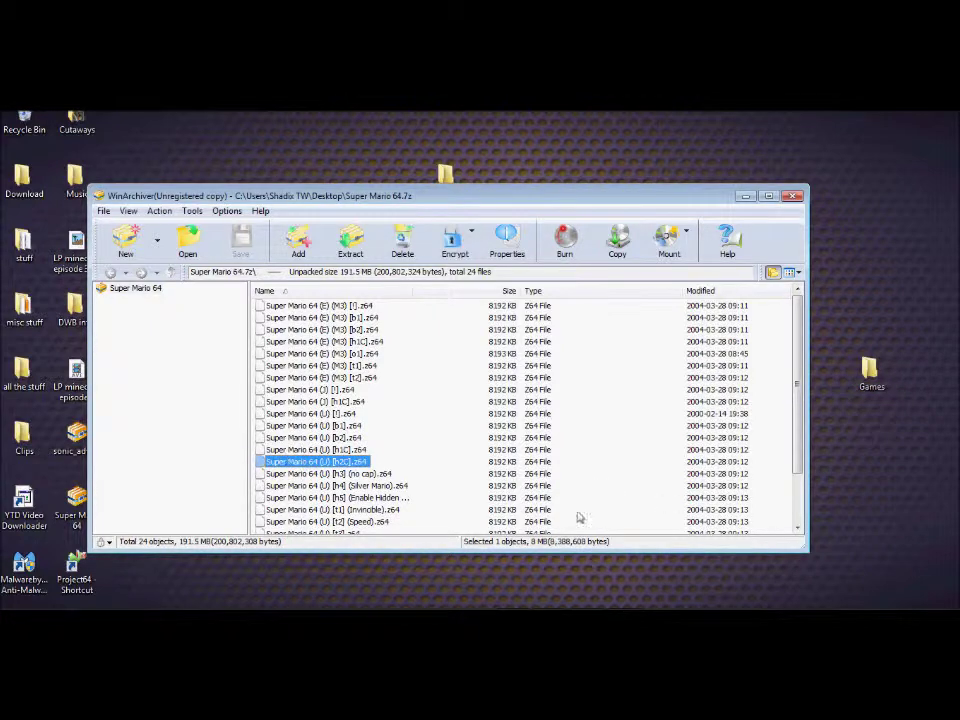
scroll(534, 464, down, 2)
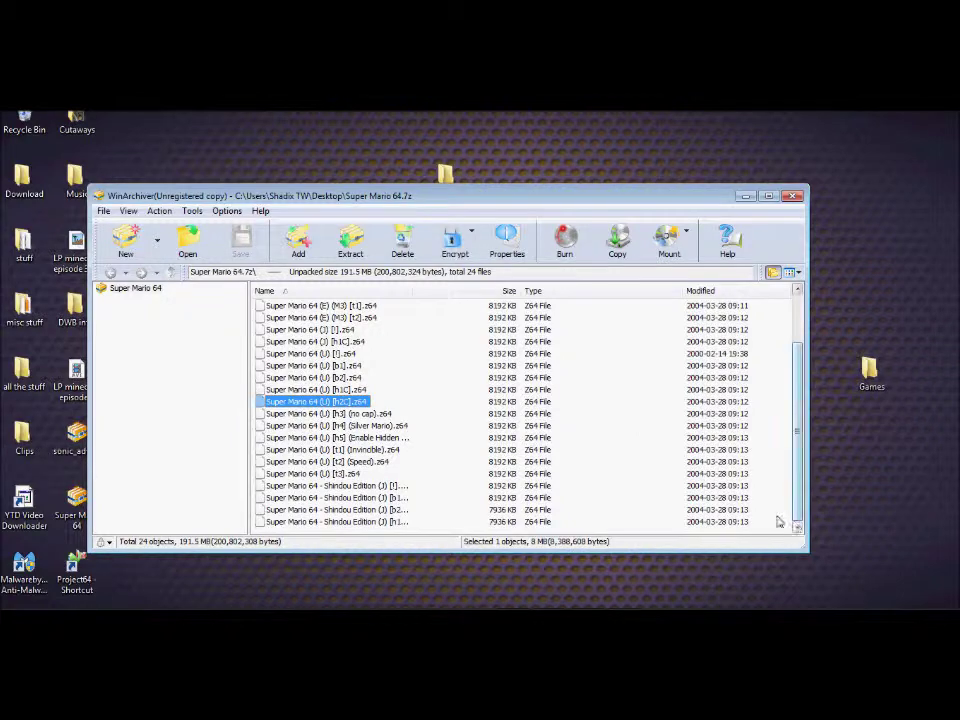
drag(778, 521, 268, 258)
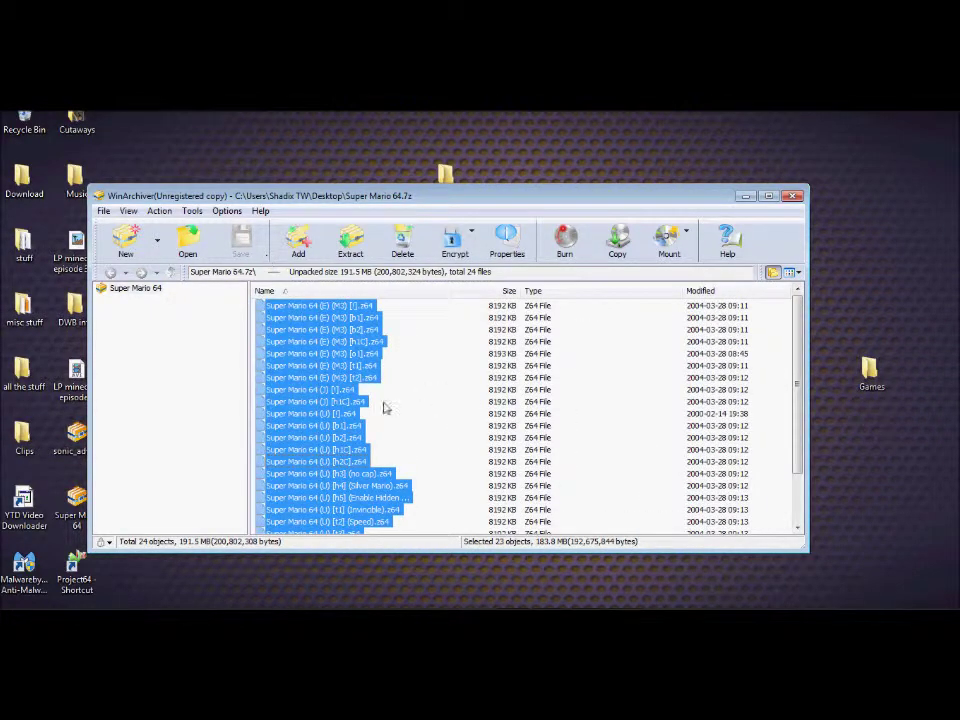
drag(868, 390, 868, 390)
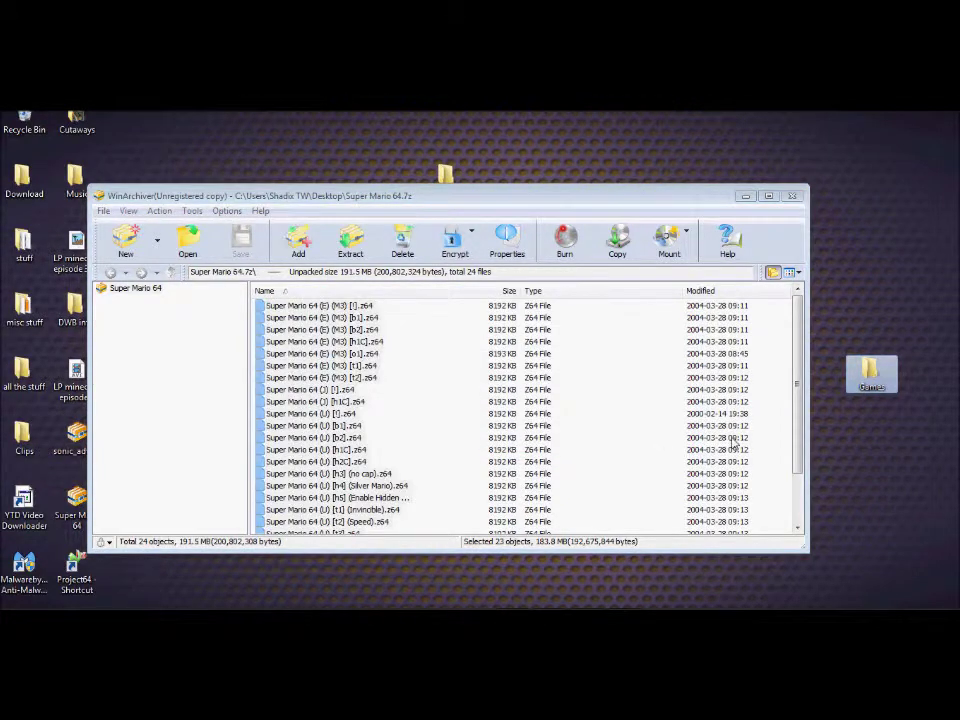
click(801, 503)
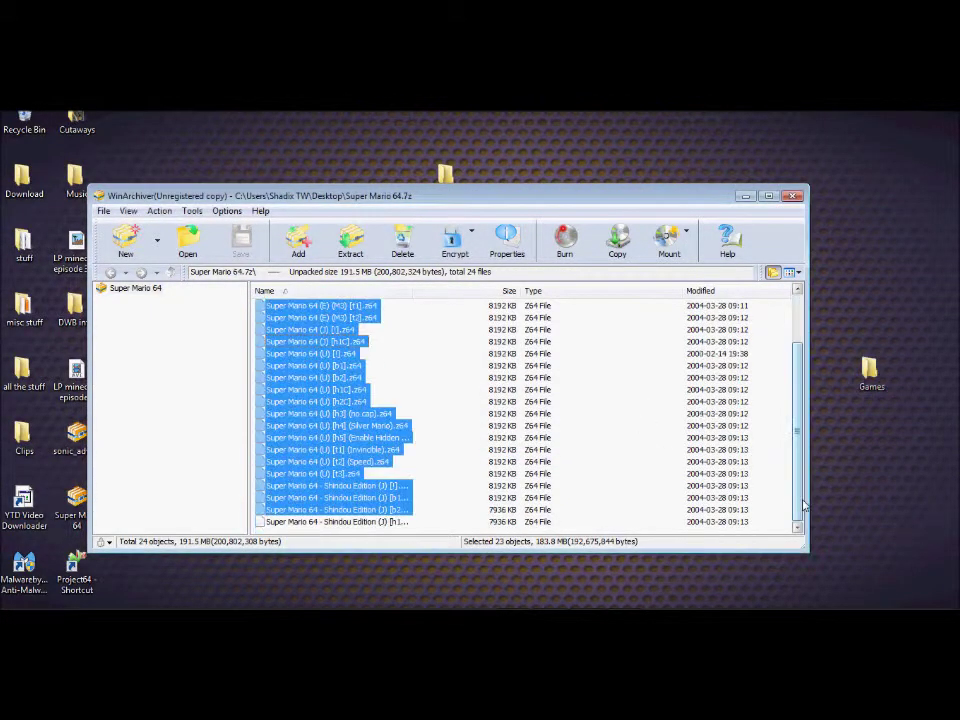
click(380, 521)
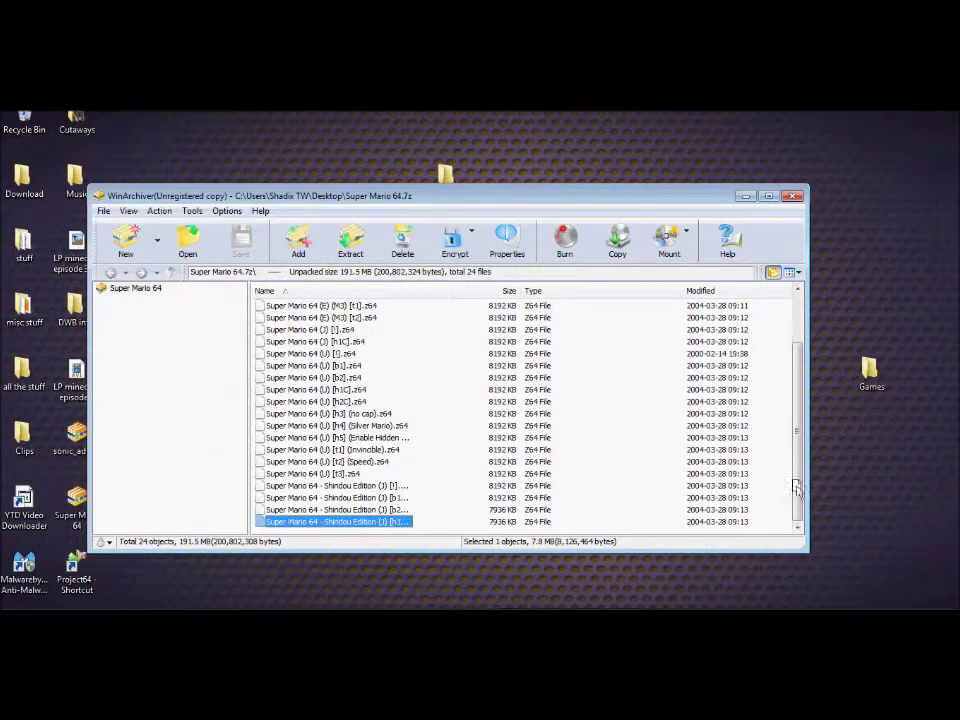
drag(876, 397, 874, 395)
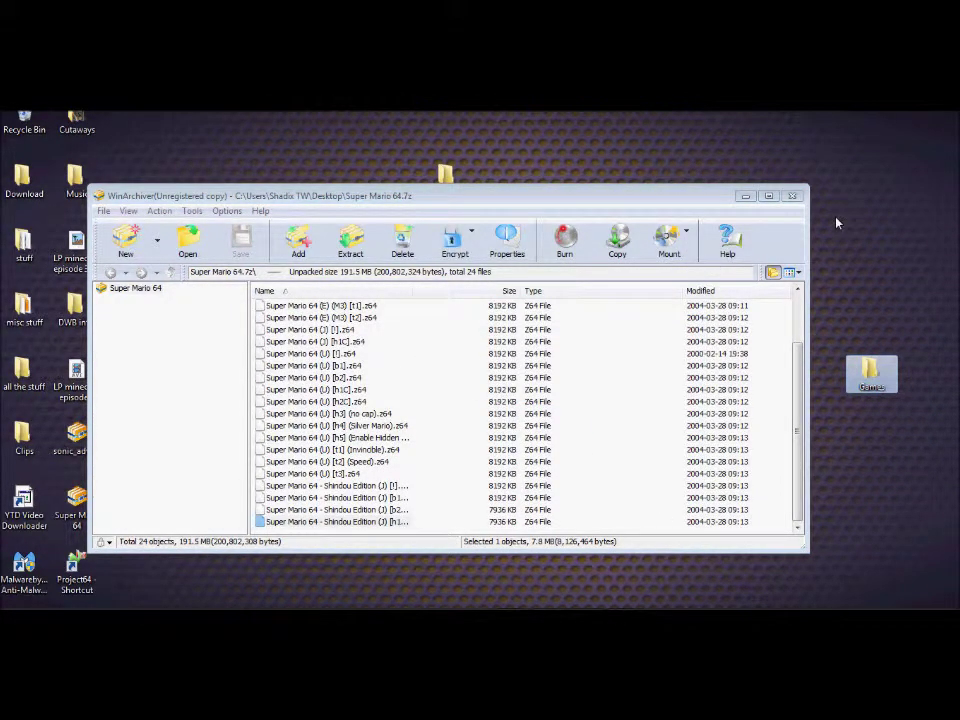
click(798, 199)
click(796, 197)
- Start Project64 from its desktop shortcut with English as the language and browse to the desktop's Games folder for a rom
double_click(96, 563)
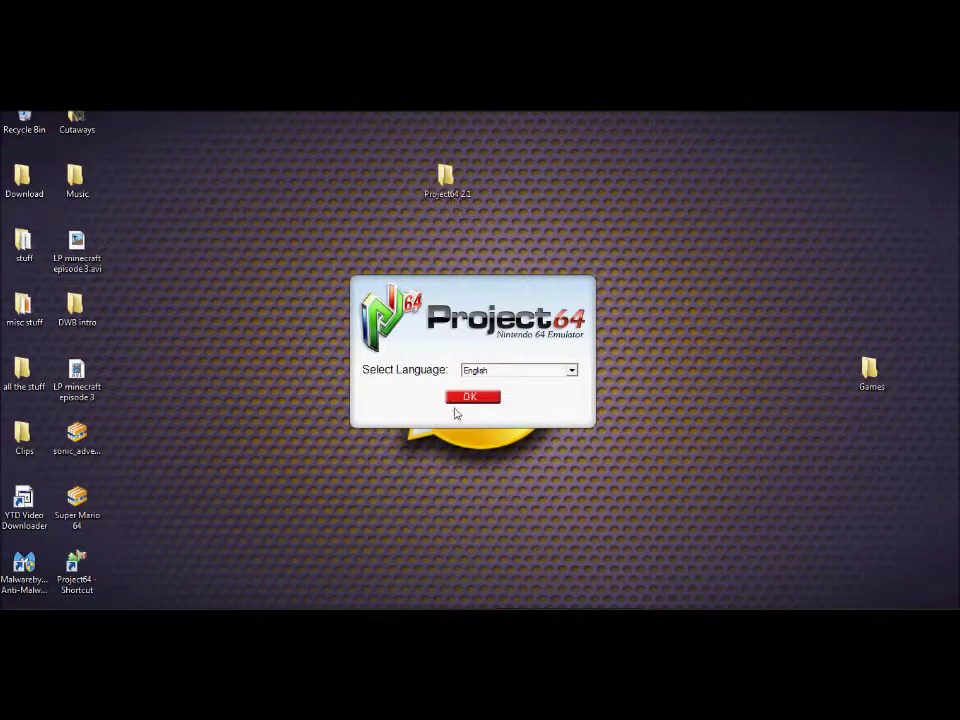
click(462, 399)
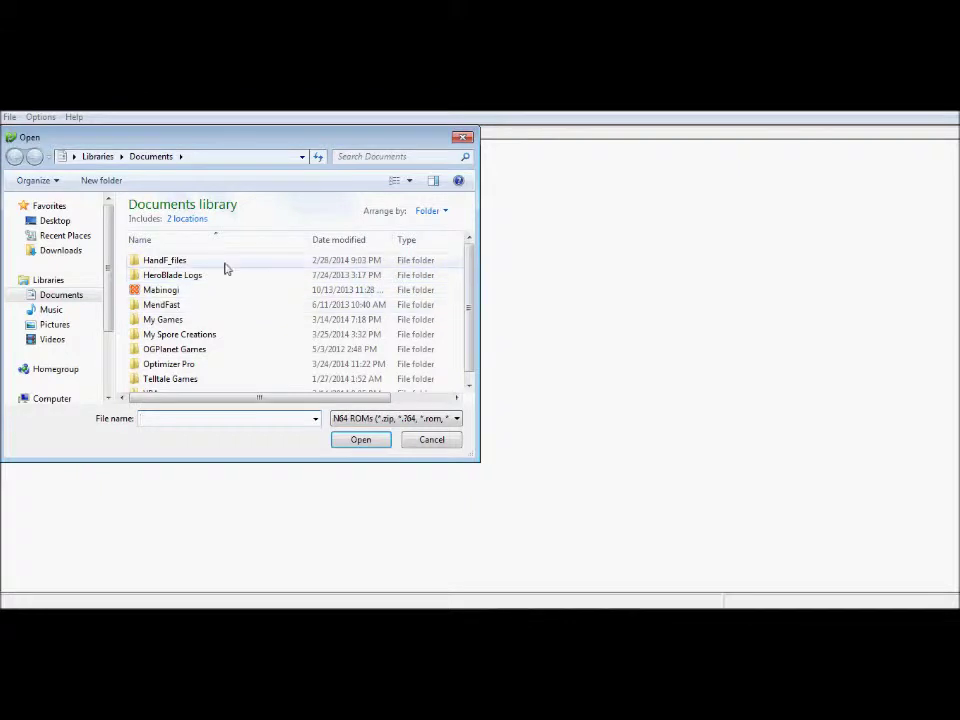
click(55, 221)
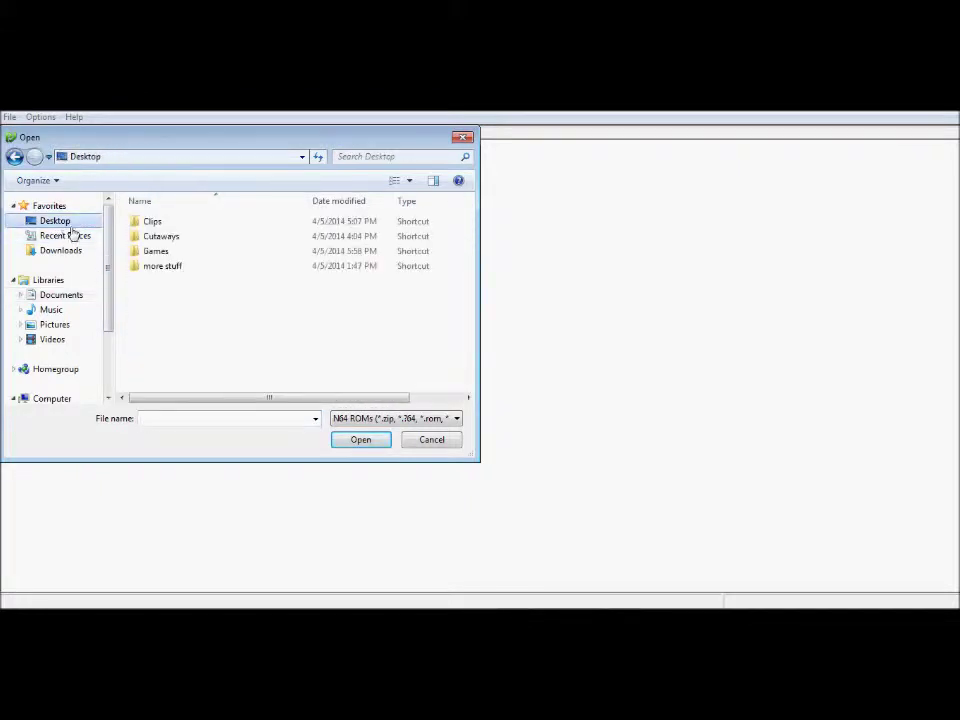
click(469, 357)
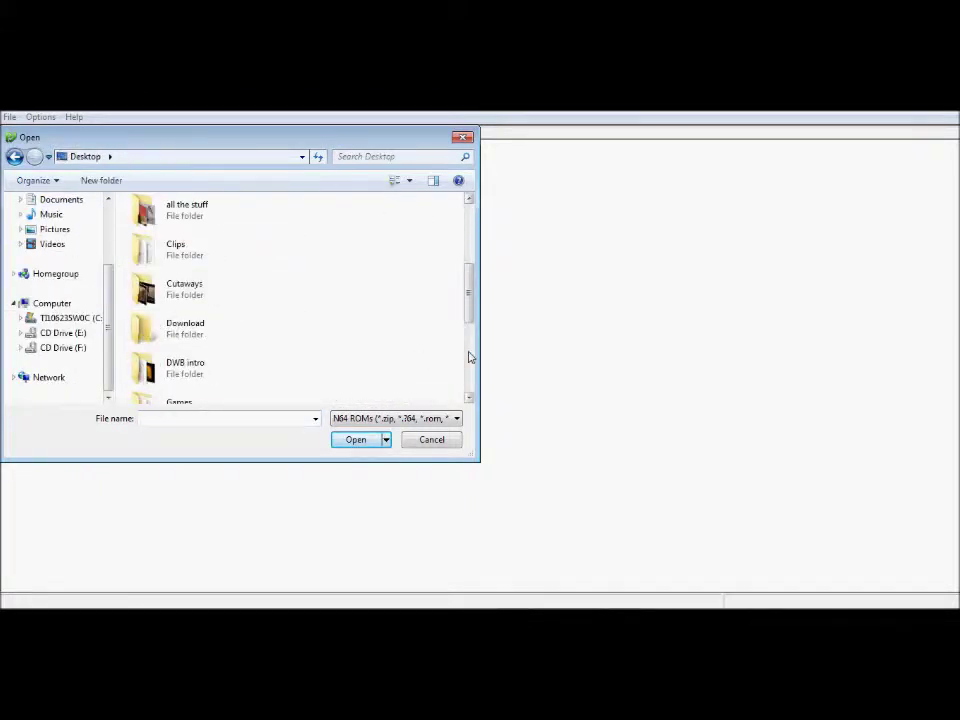
click(469, 356)
drag(470, 354, 470, 326)
double_click(236, 302)
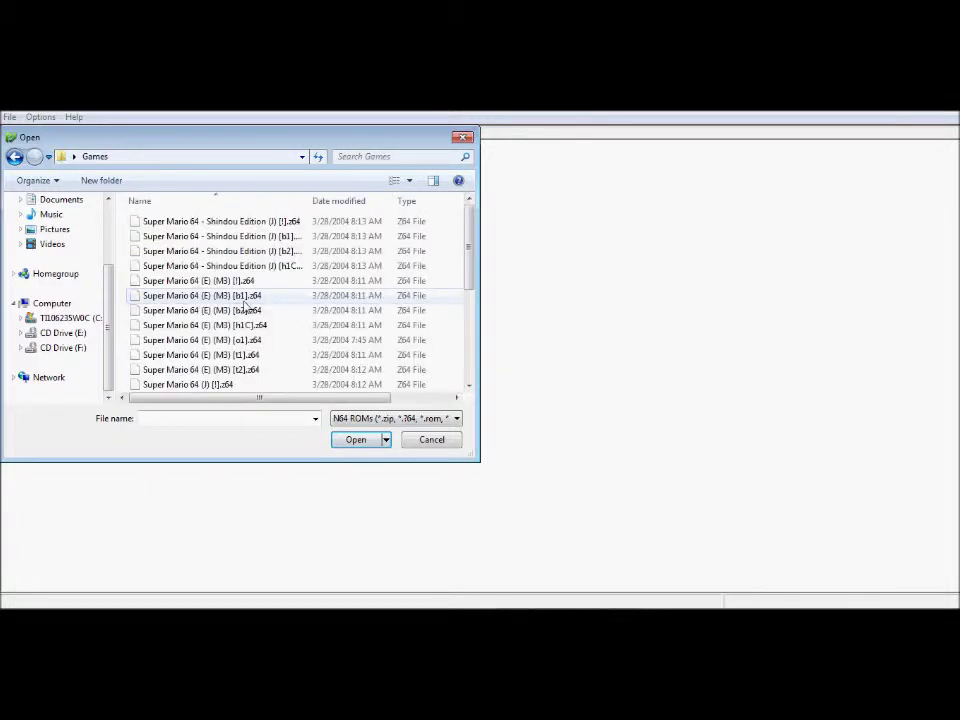
- Load the rom Super Mario 64 (U) [b1].z64 from the Games folder
scroll(274, 302, down, 5)
scroll(295, 300, down, 1)
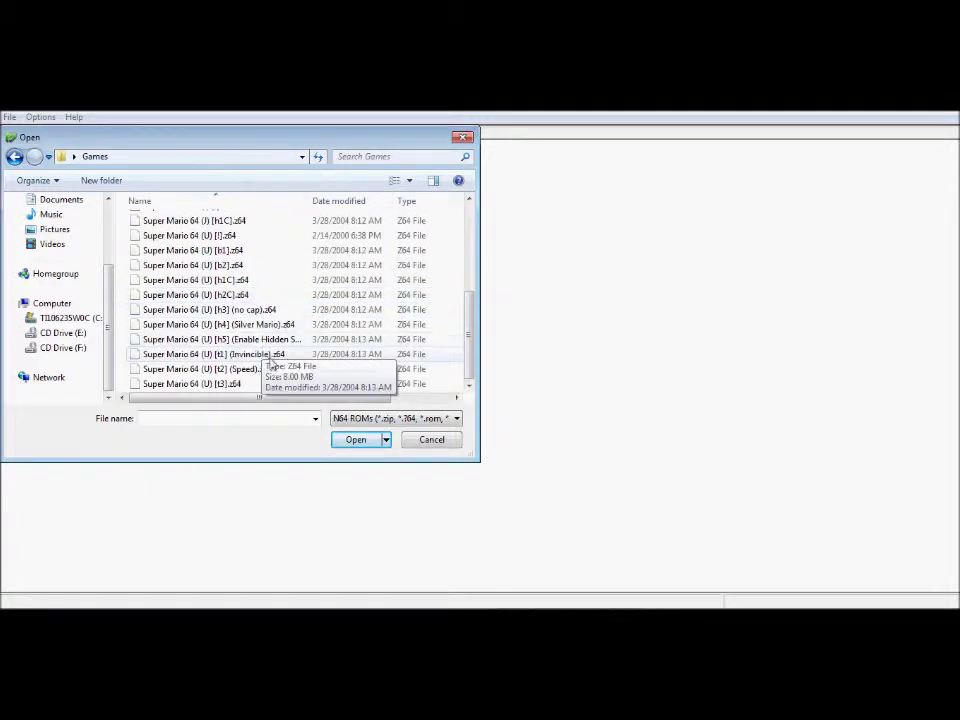
scroll(270, 358, up, 5)
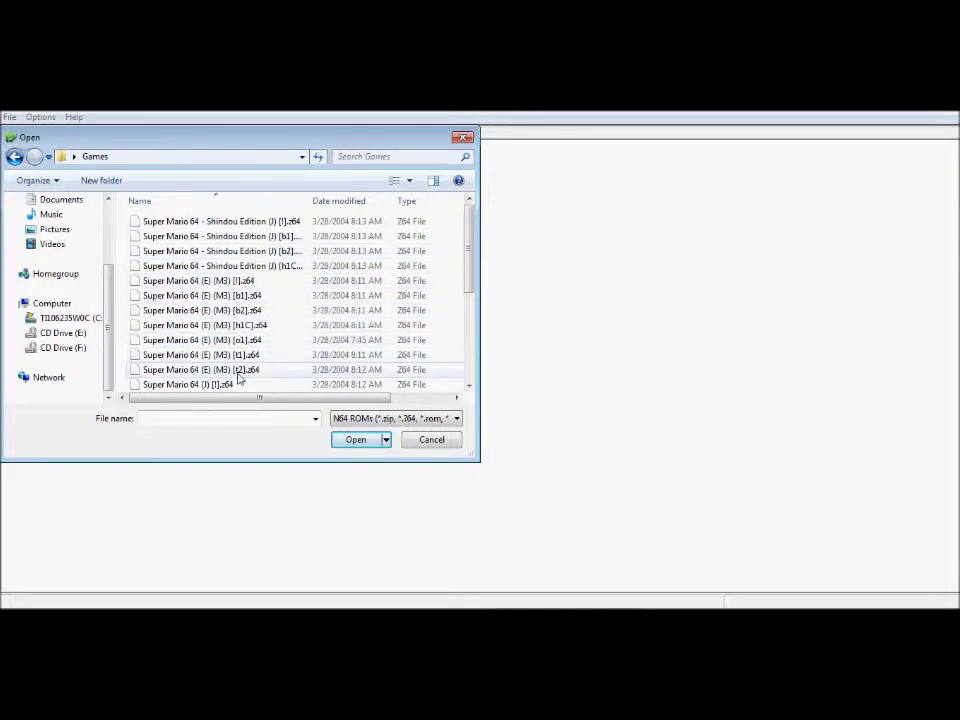
scroll(230, 380, down, 4)
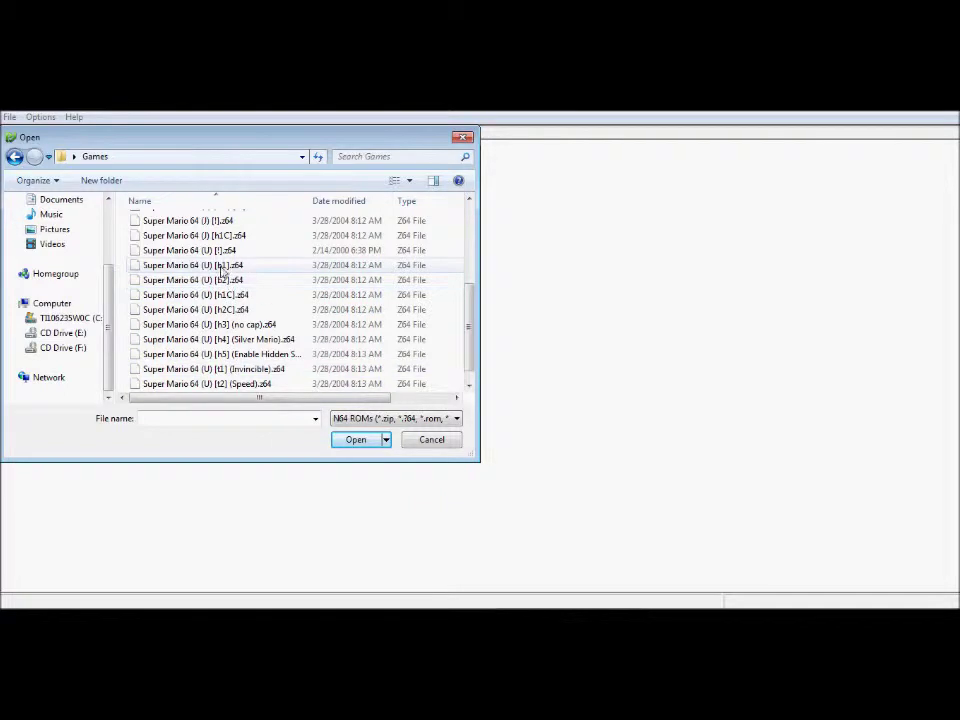
click(220, 265)
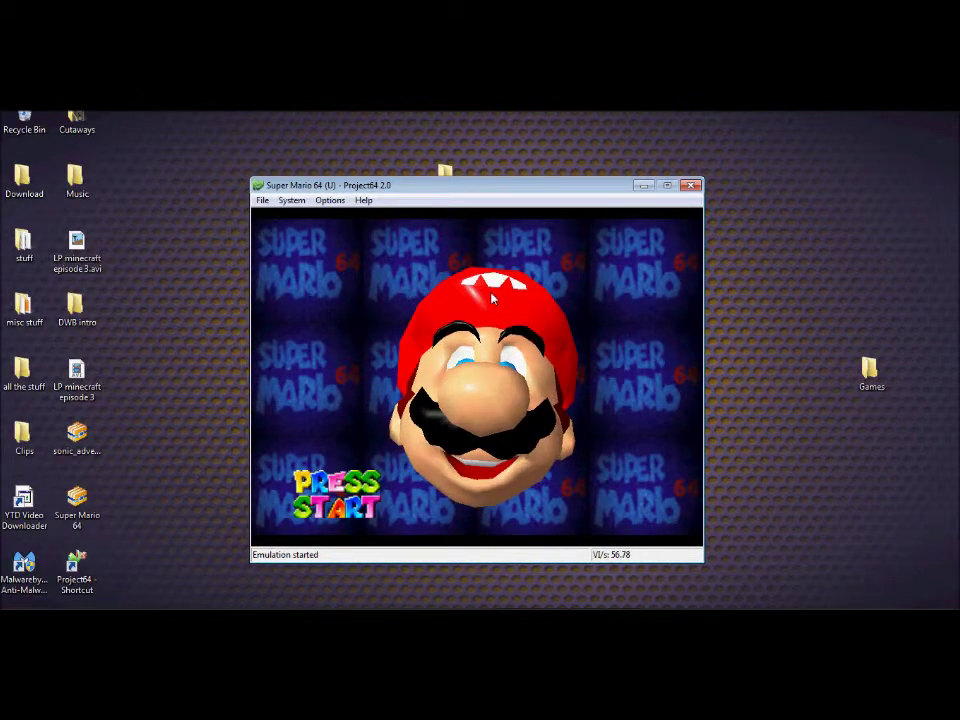
- Switch the emulator to full screen, start Super Mario 64 from its title screen, and return to windowed mode
key(alt+Return)
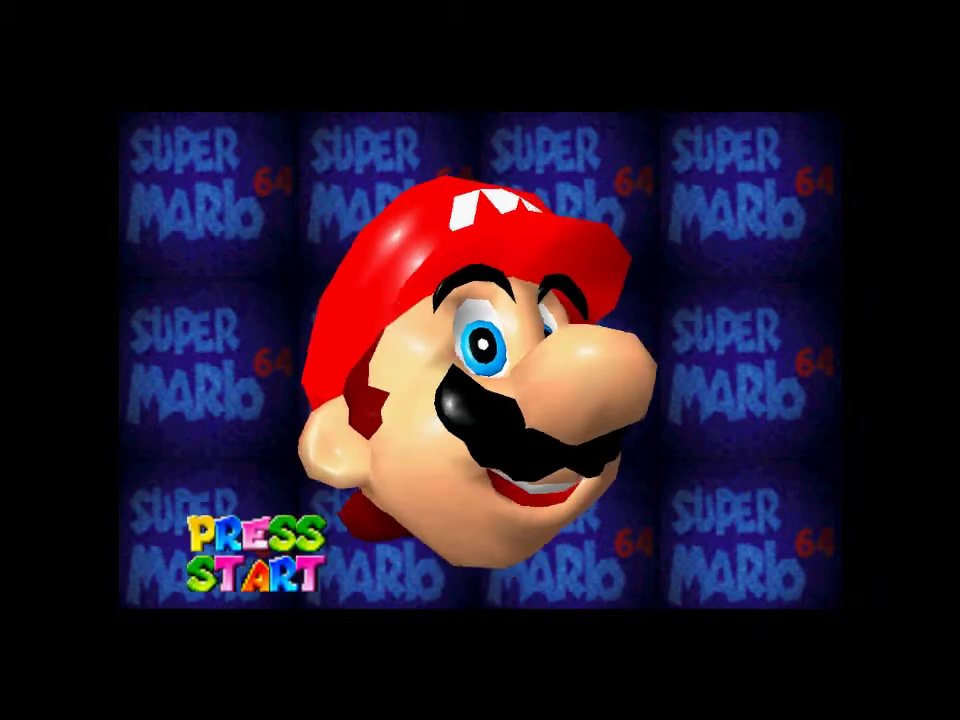
key(Return)
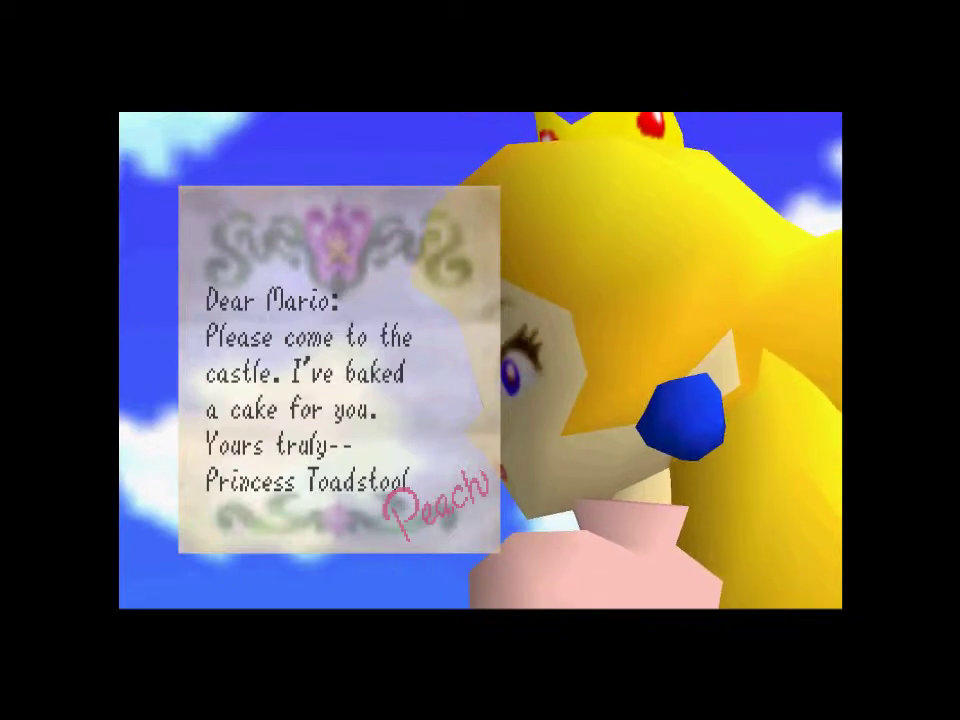
key(alt+Return)
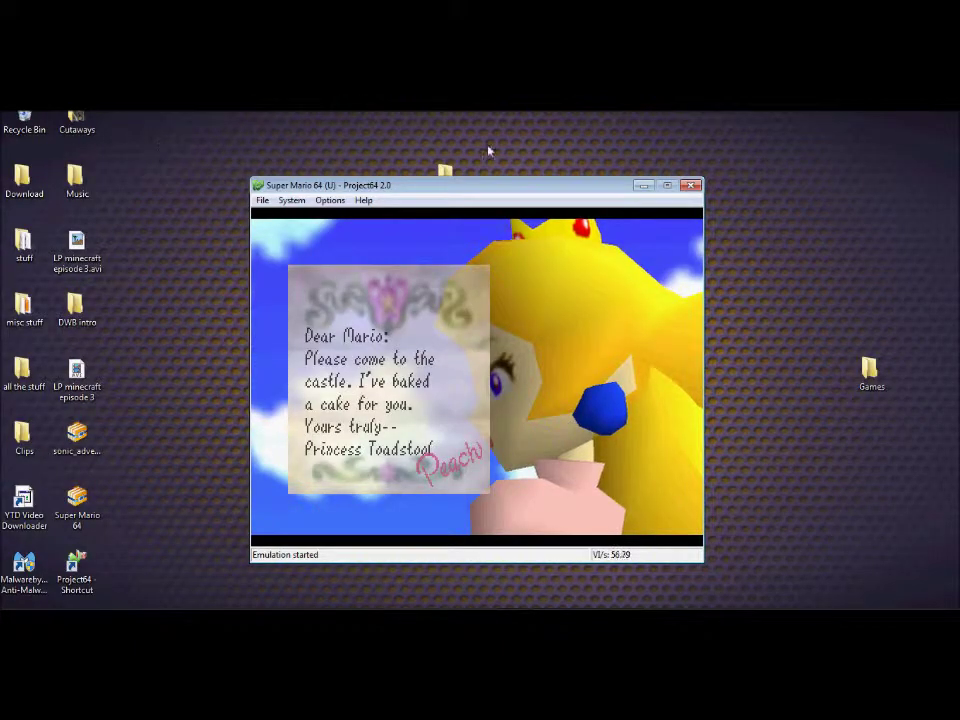
- Open the game's cheats and enable the Infinite cheats for Energy & Breath and Lives
click(292, 201)
mouse_move(330, 201)
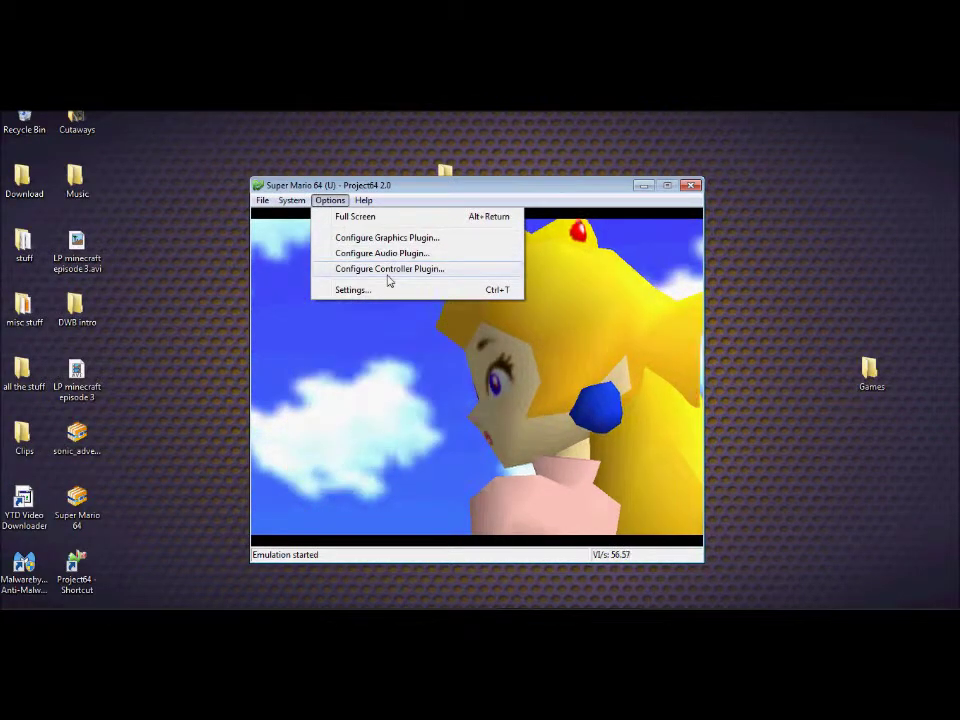
mouse_move(292, 201)
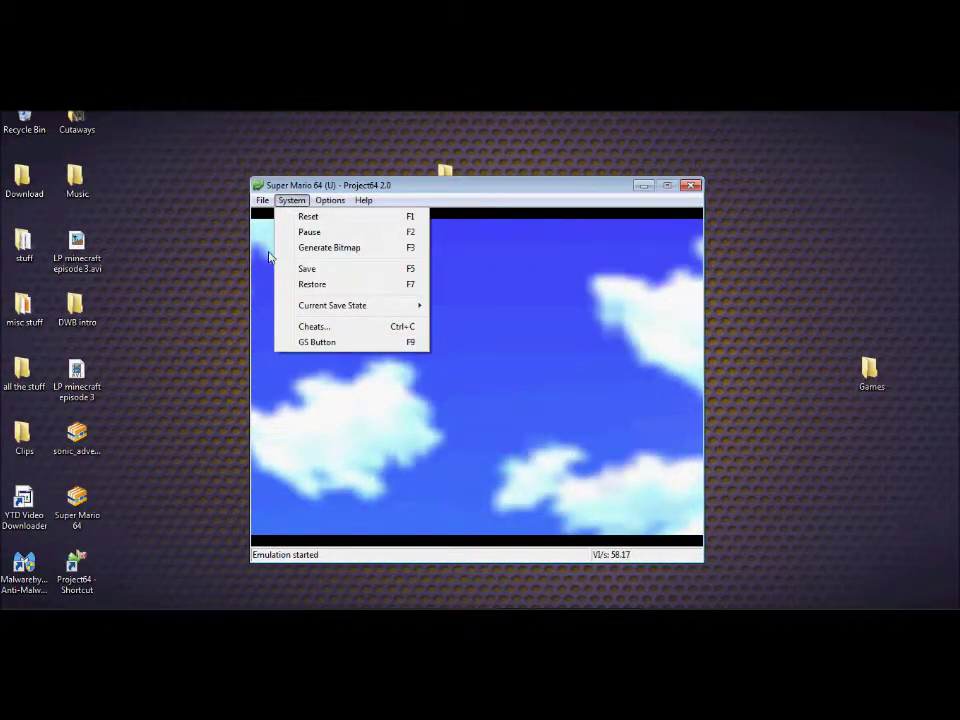
click(328, 326)
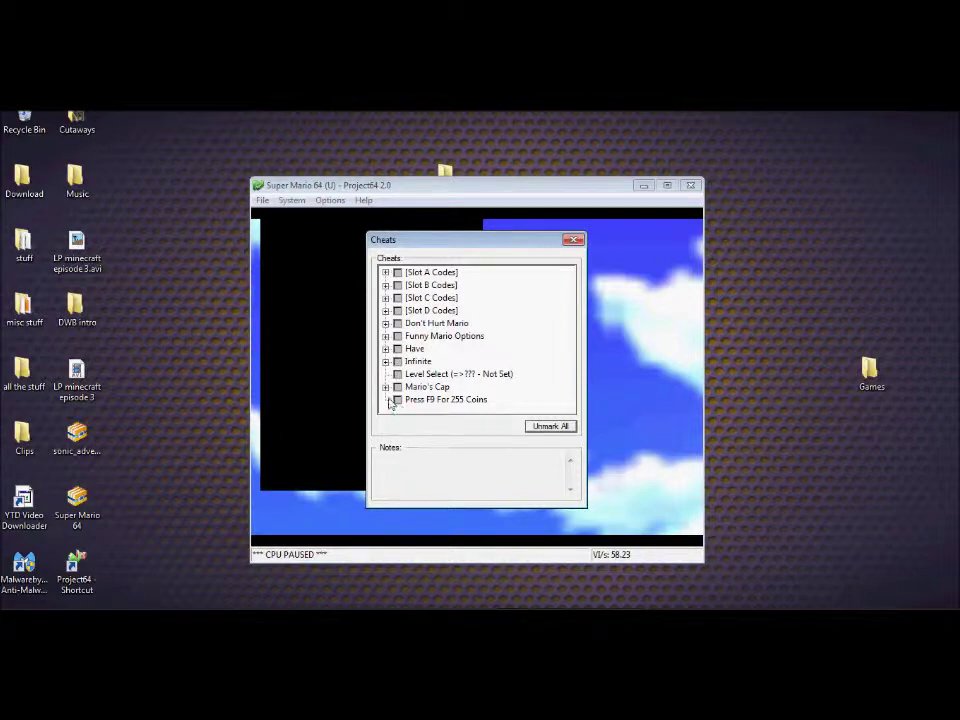
click(386, 362)
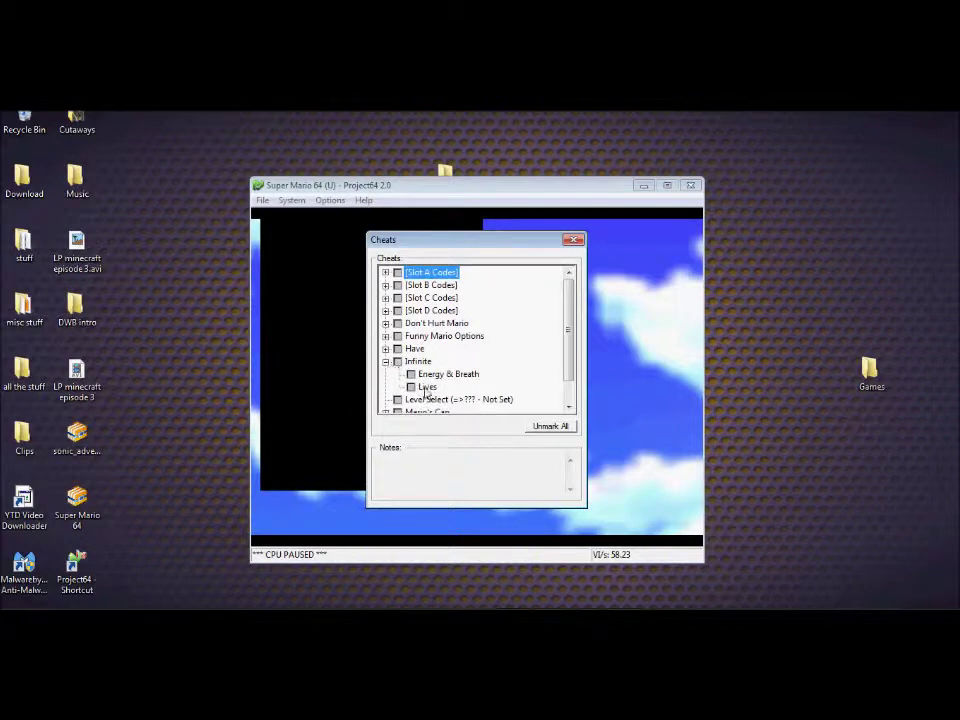
click(415, 399)
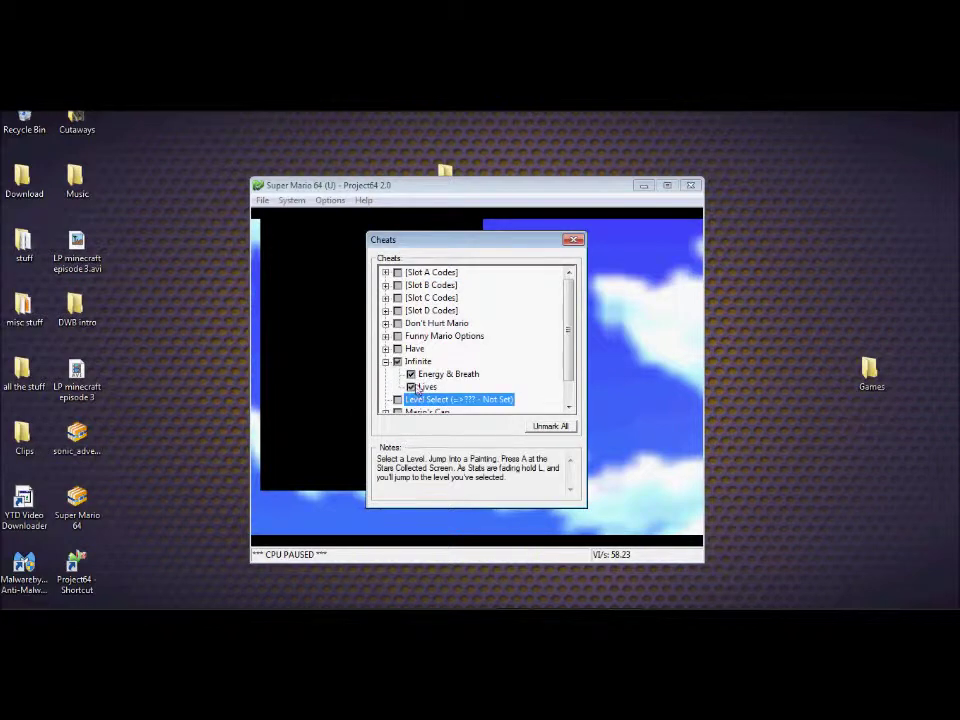
click(386, 361)
- Look through the Have and Funny Mario Options cheats, and enable both Don't Hurt Mario cheats, Falling and Monsters
click(386, 349)
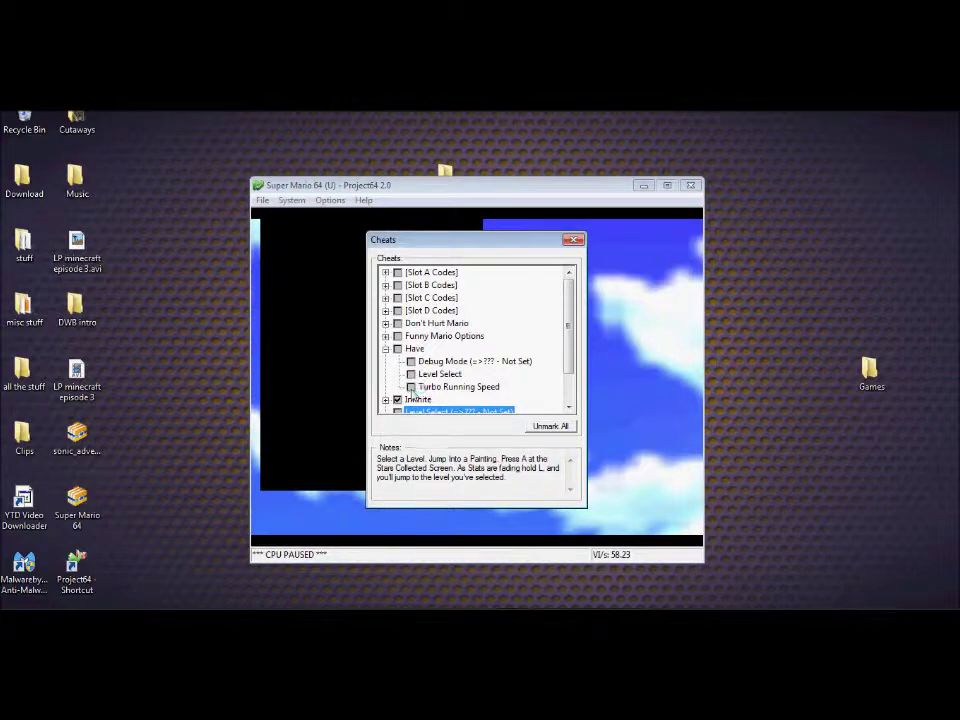
click(386, 349)
click(386, 336)
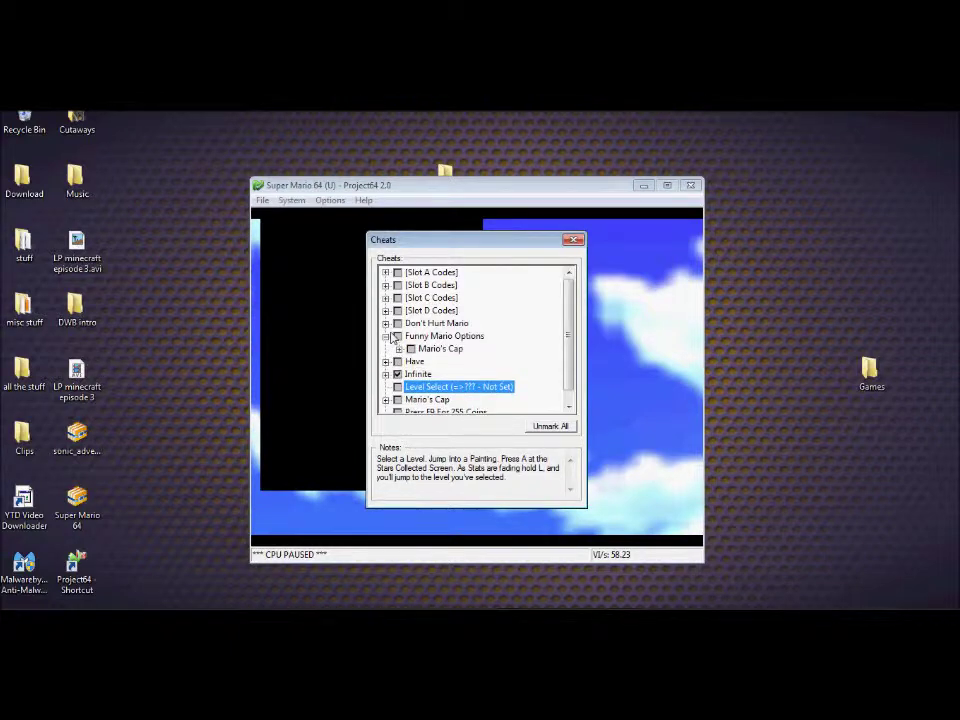
click(398, 349)
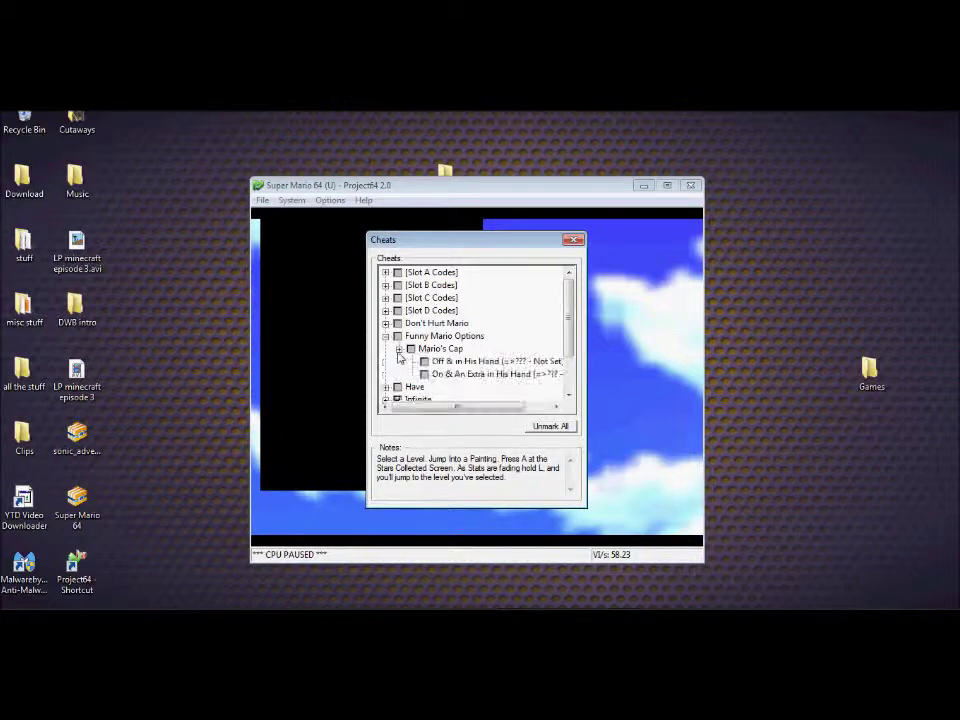
click(398, 349)
click(386, 336)
click(386, 323)
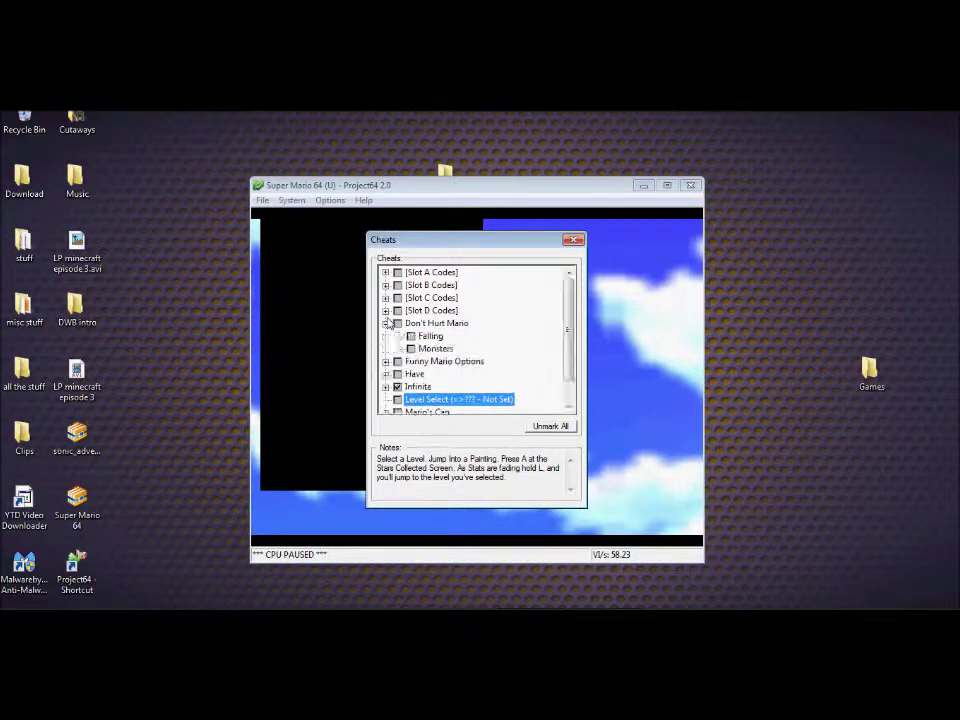
click(398, 323)
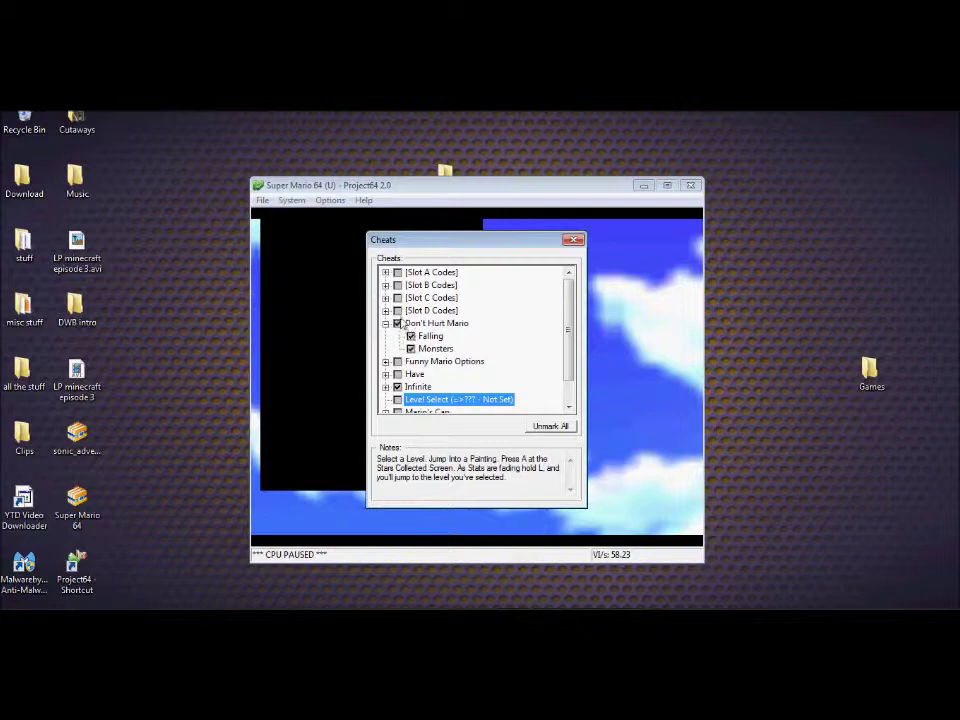
click(386, 323)
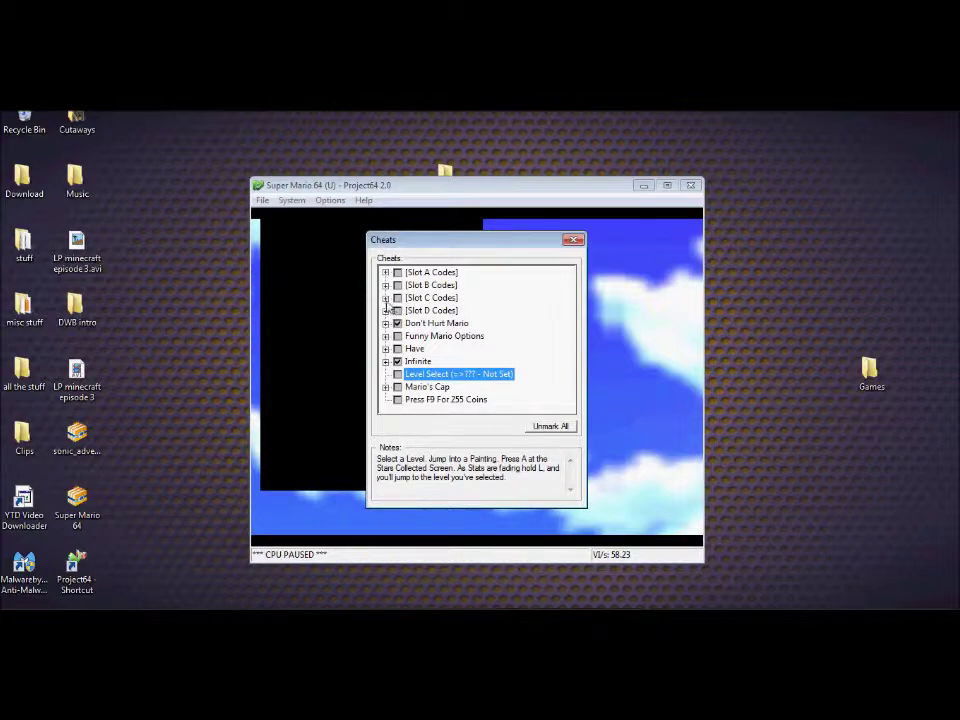
- Enable the whole Slot A Codes cheat group and close the cheats window
click(386, 298)
click(386, 298)
click(386, 272)
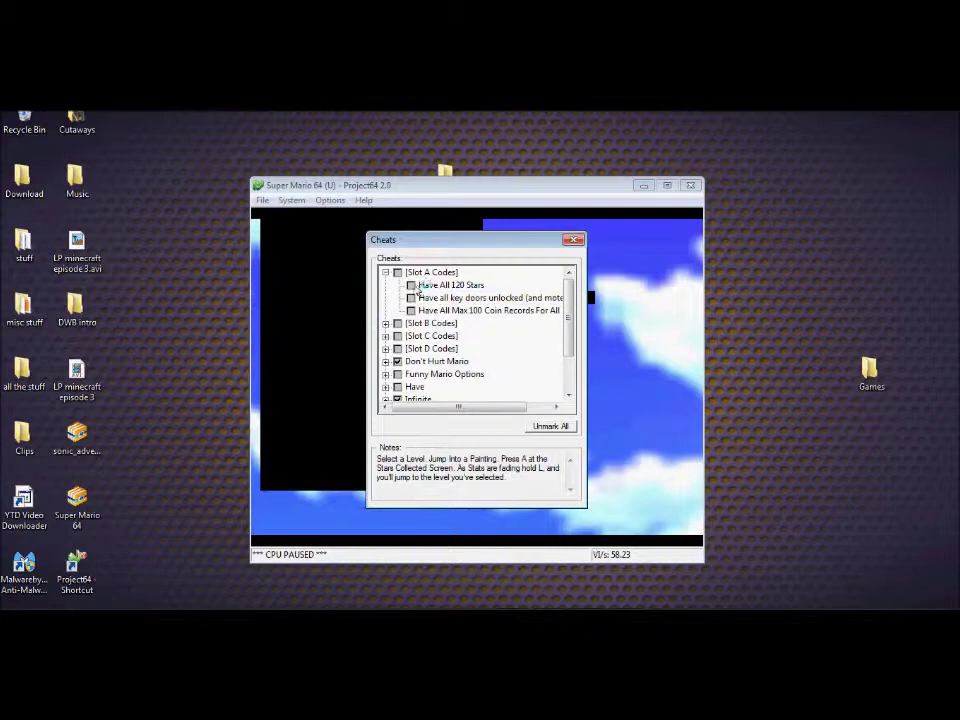
click(397, 273)
click(574, 240)
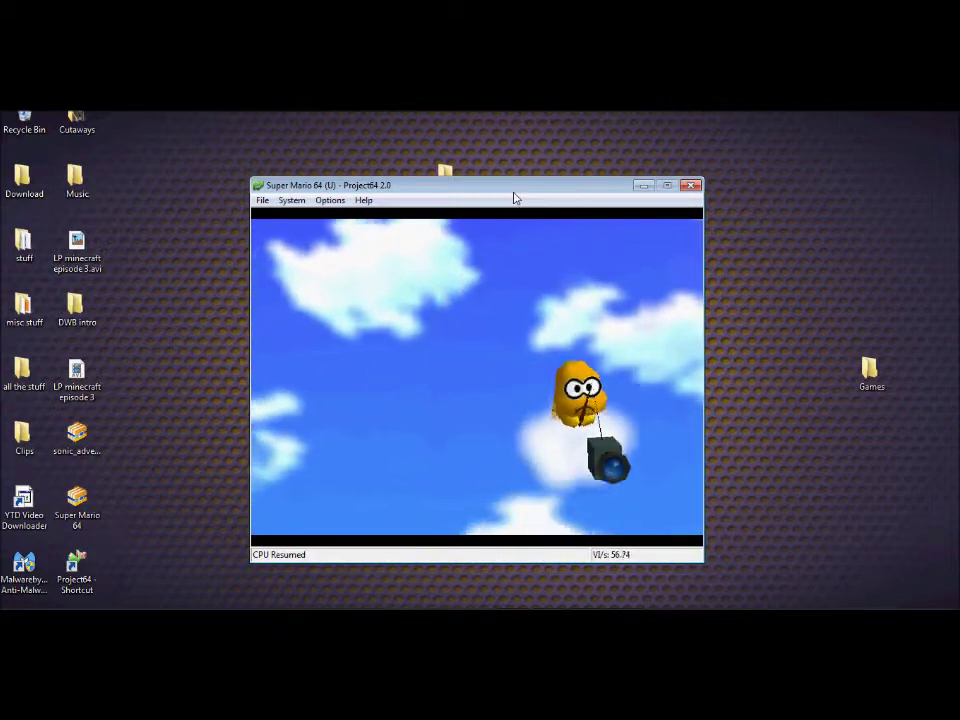
- Review the Player 1 controller plugin mapping and return to the running game
click(330, 200)
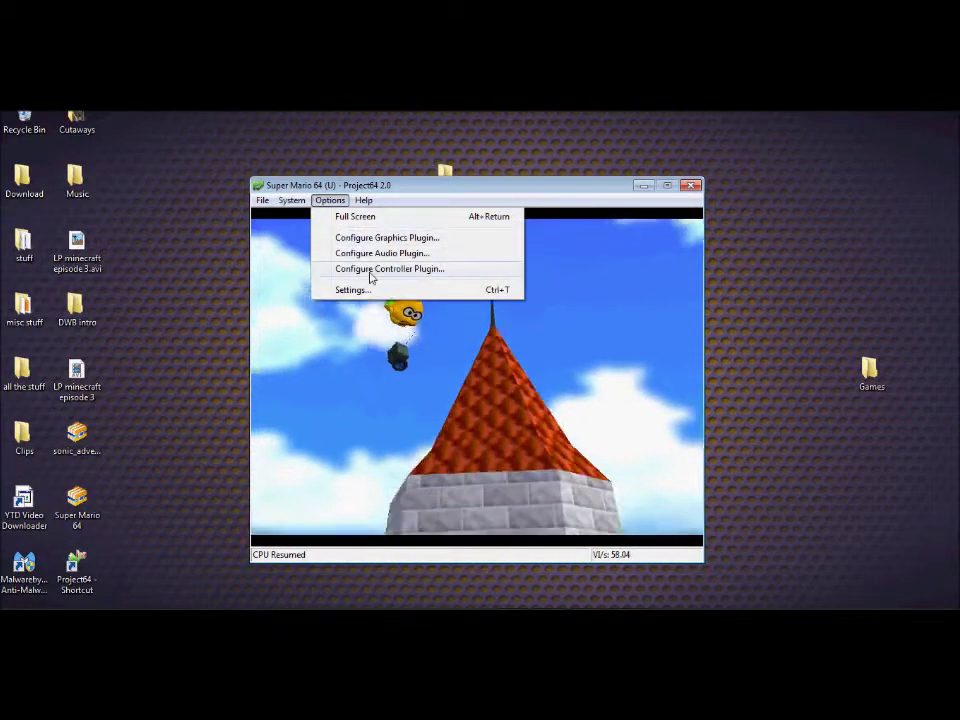
click(371, 269)
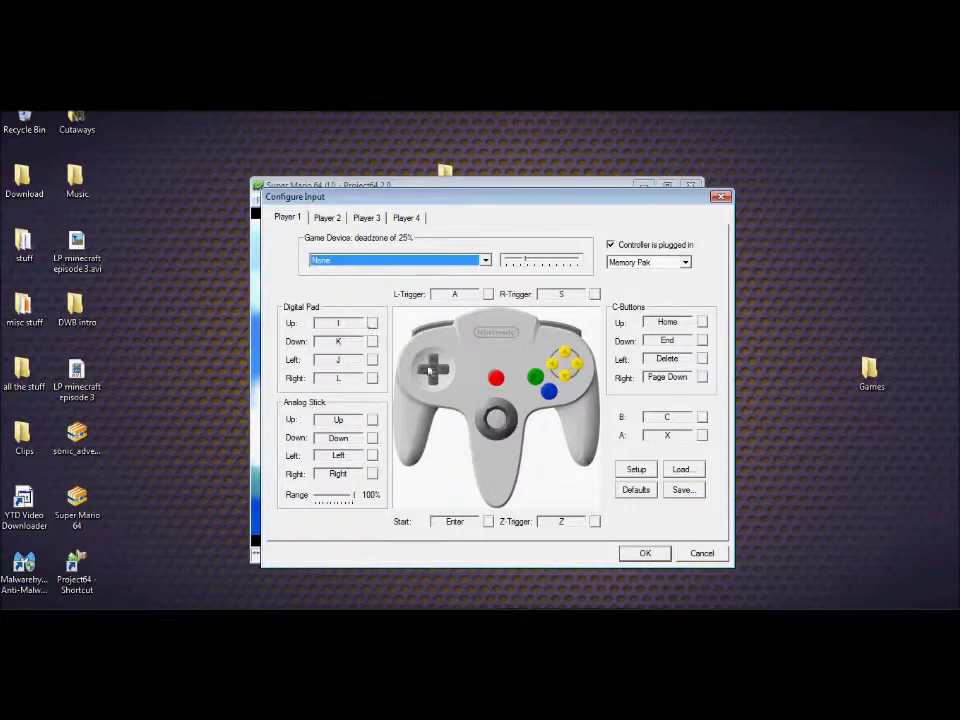
click(647, 553)
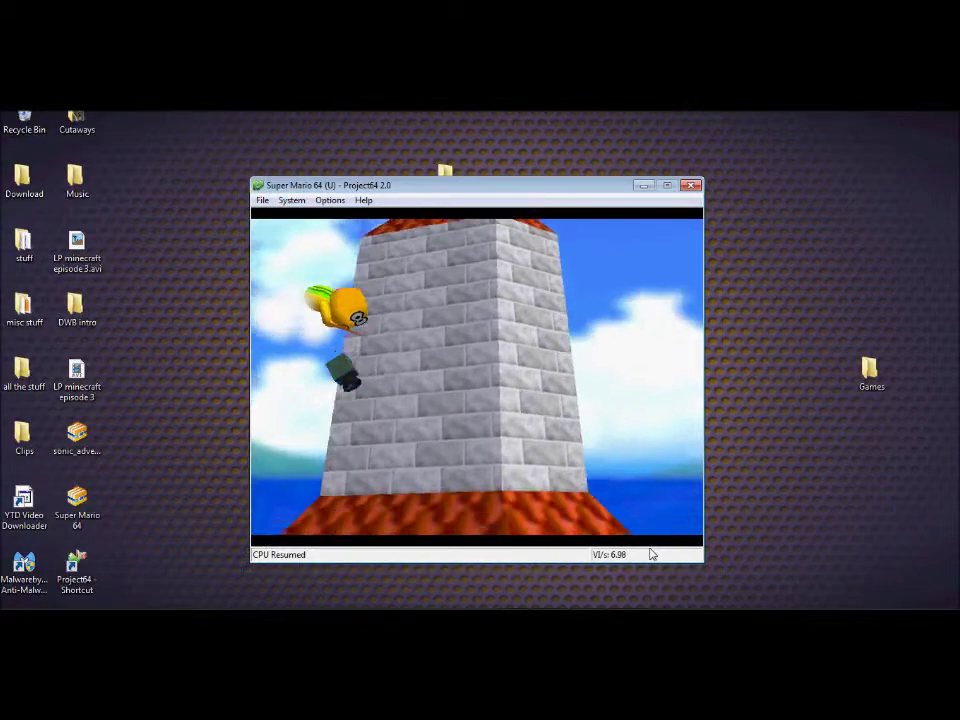
key(Up)
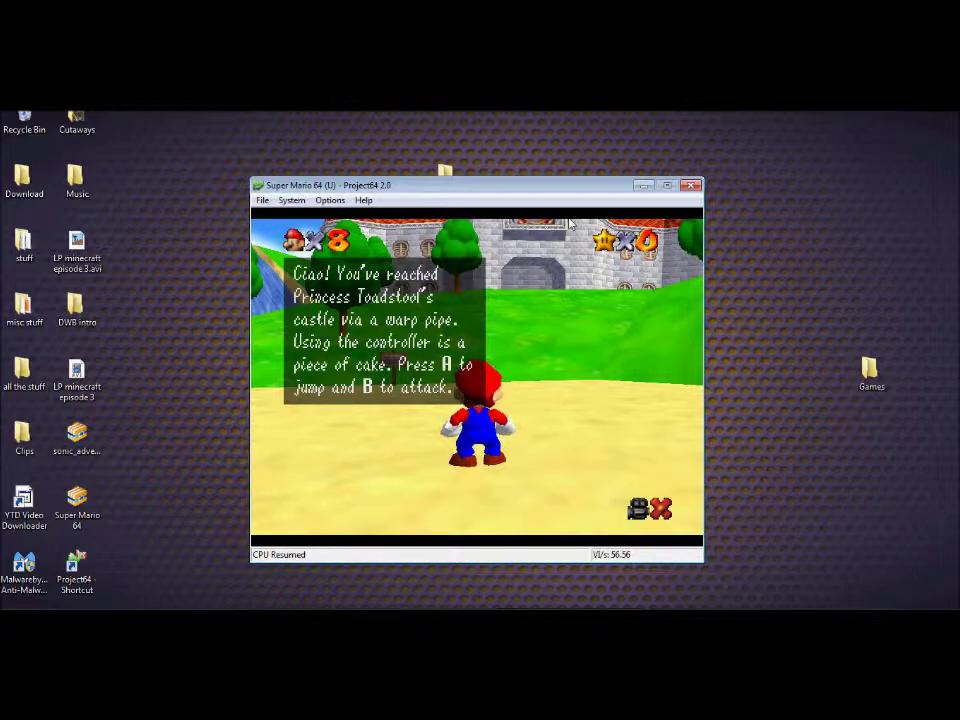
- Remap Player 1's B button to F and A button to D in the controller plugin, and accept the settings
click(330, 200)
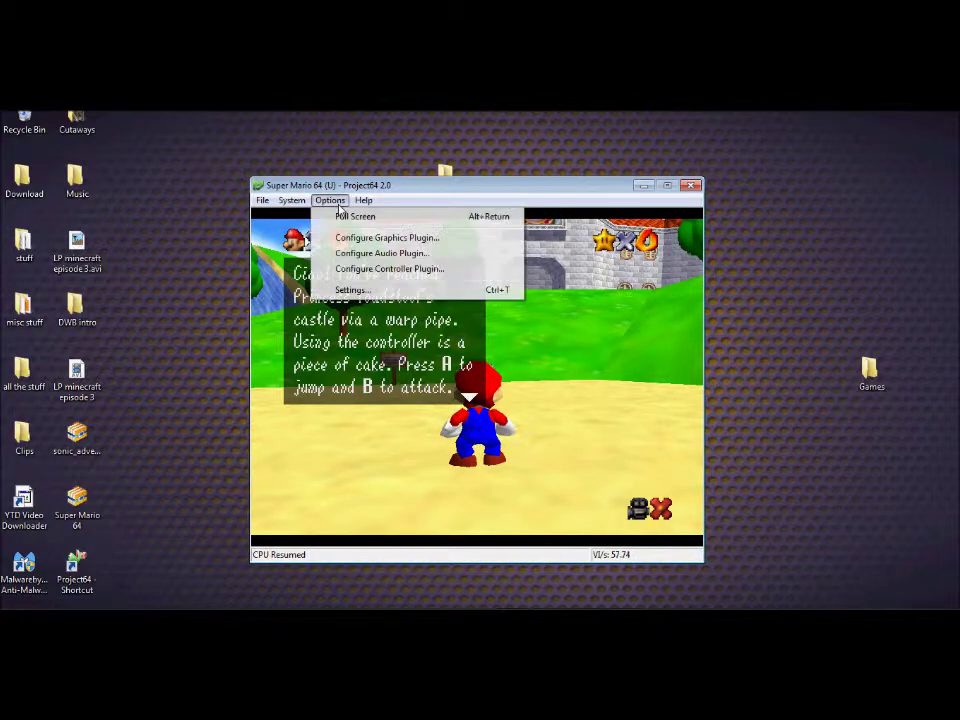
click(345, 268)
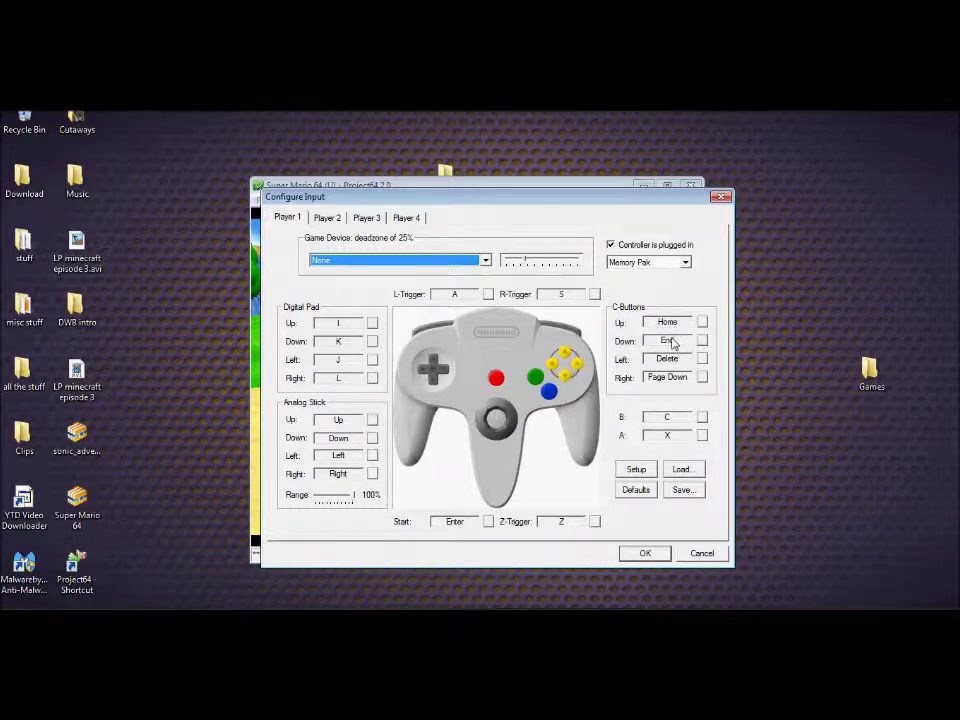
click(702, 419)
key(f)
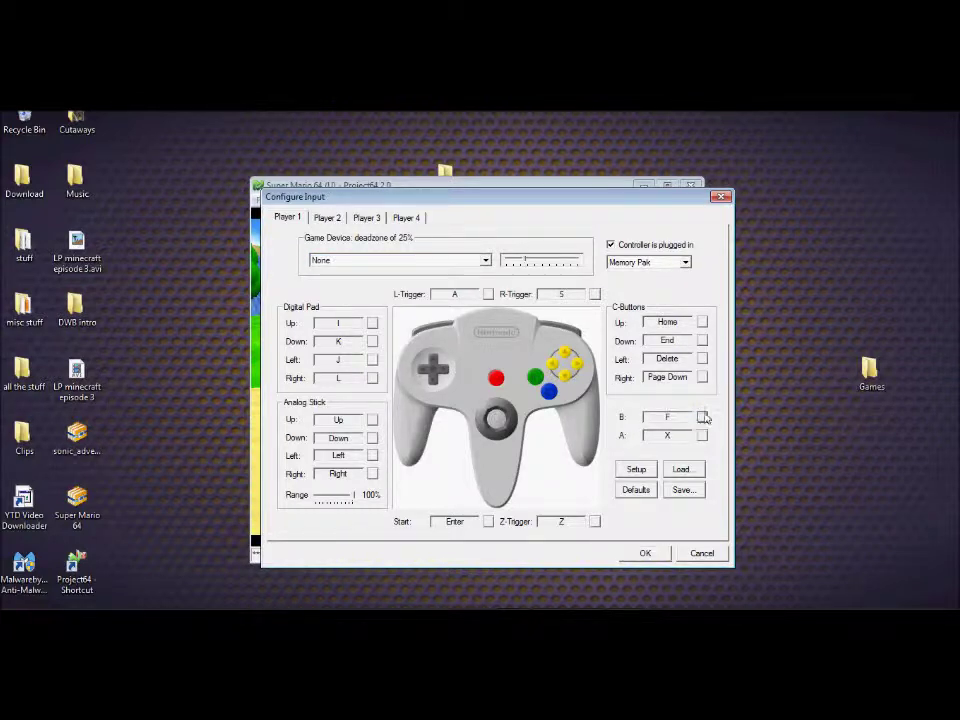
click(701, 435)
key(d)
click(647, 558)
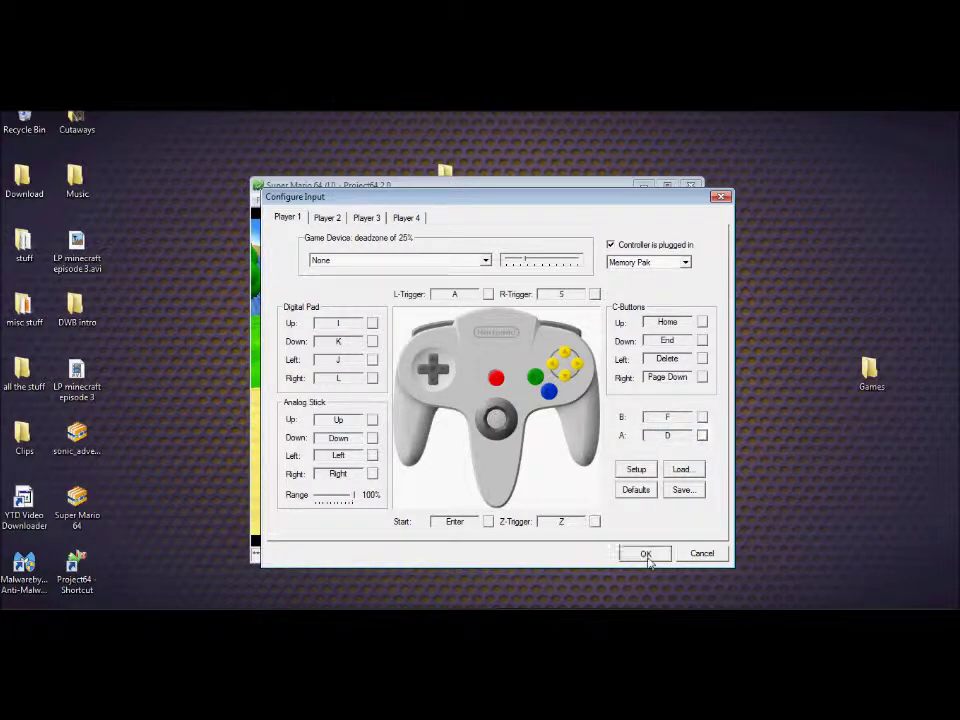
- Dismiss the castle welcome message and run and jump Mario up the path onto the castle bridge
key(d)
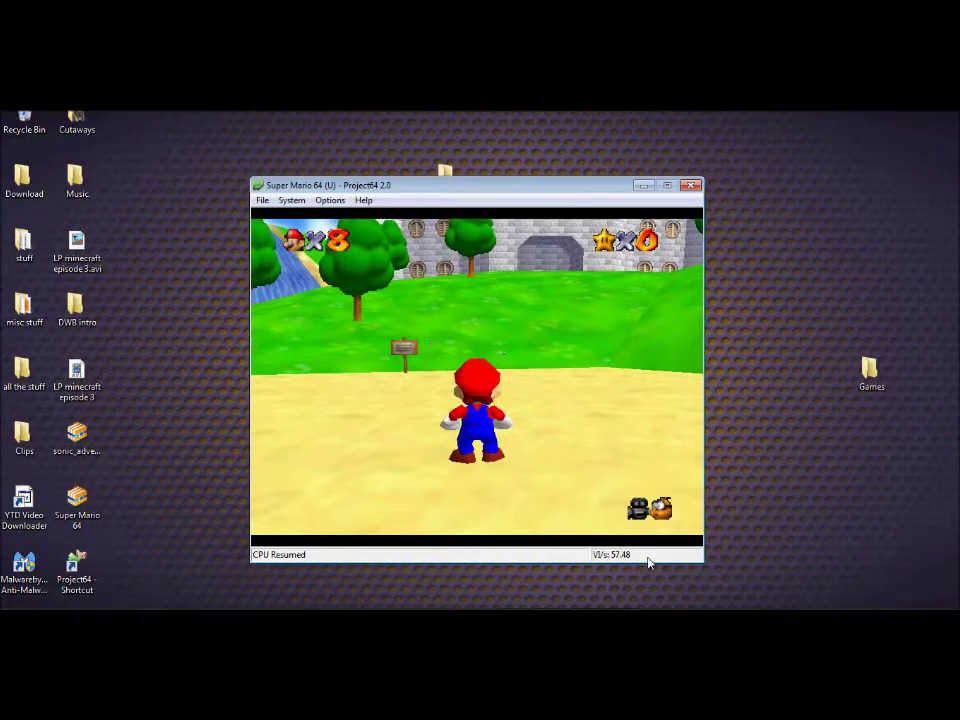
key(d)
key(Down)
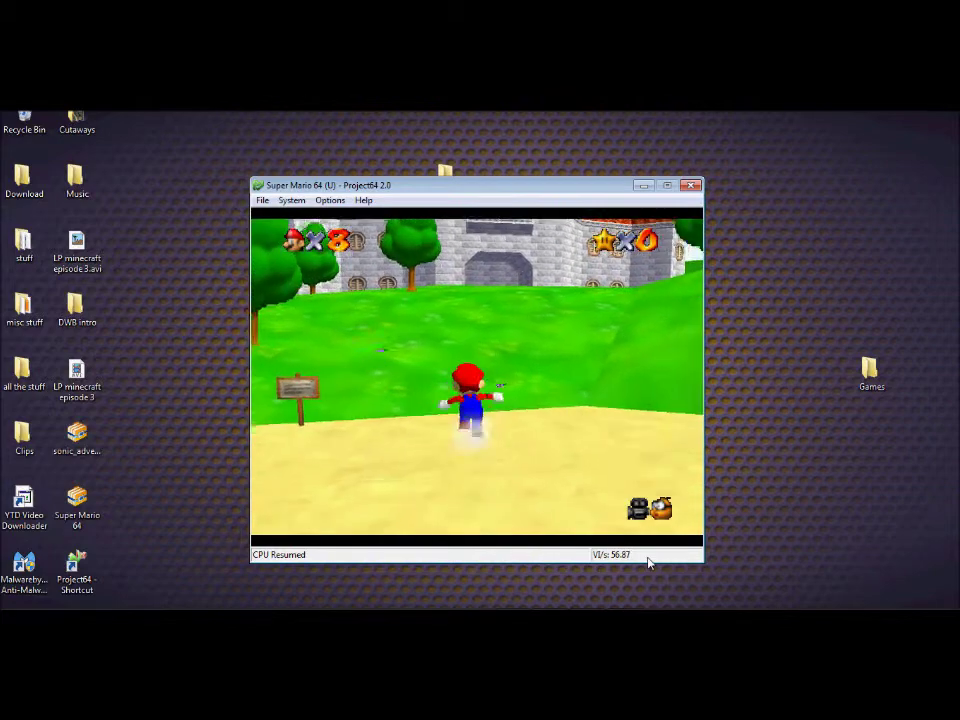
key(Up)
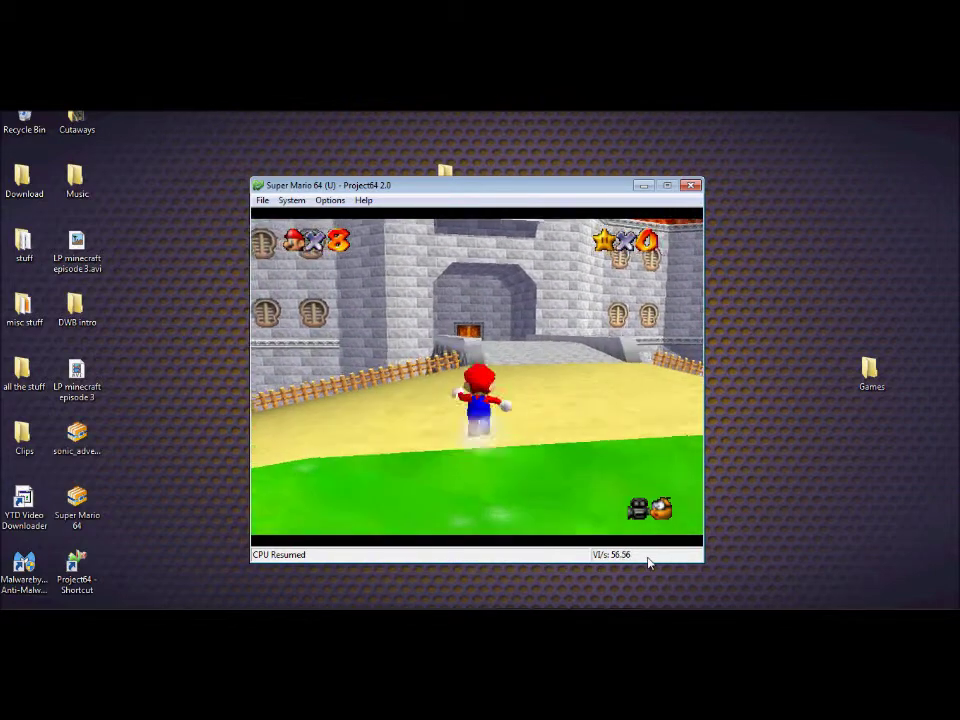
key(c)
key(x)
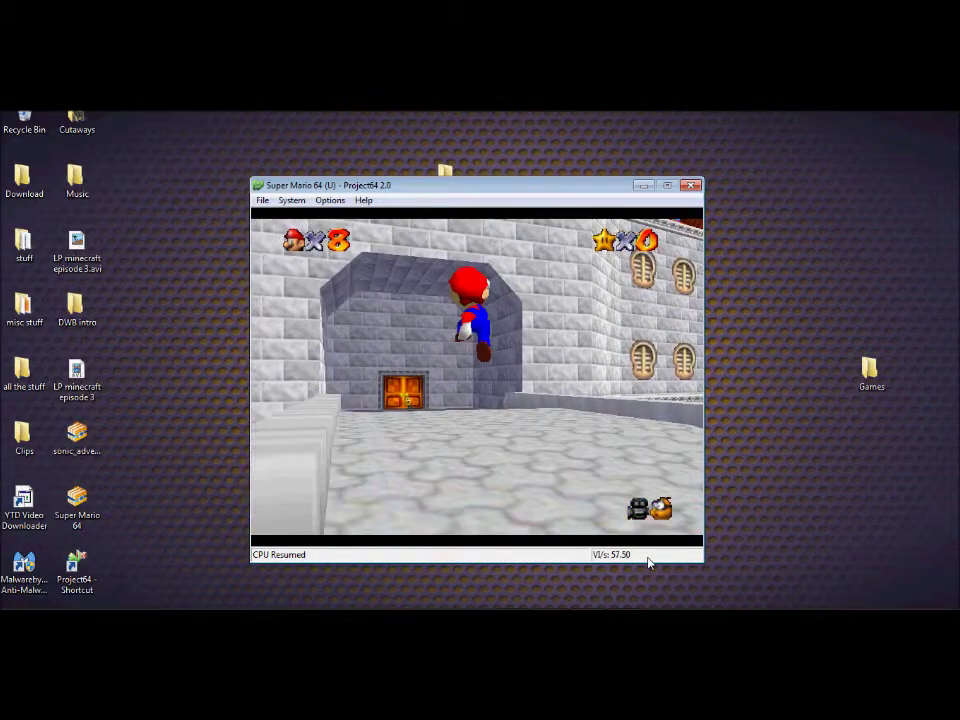
key(Up)
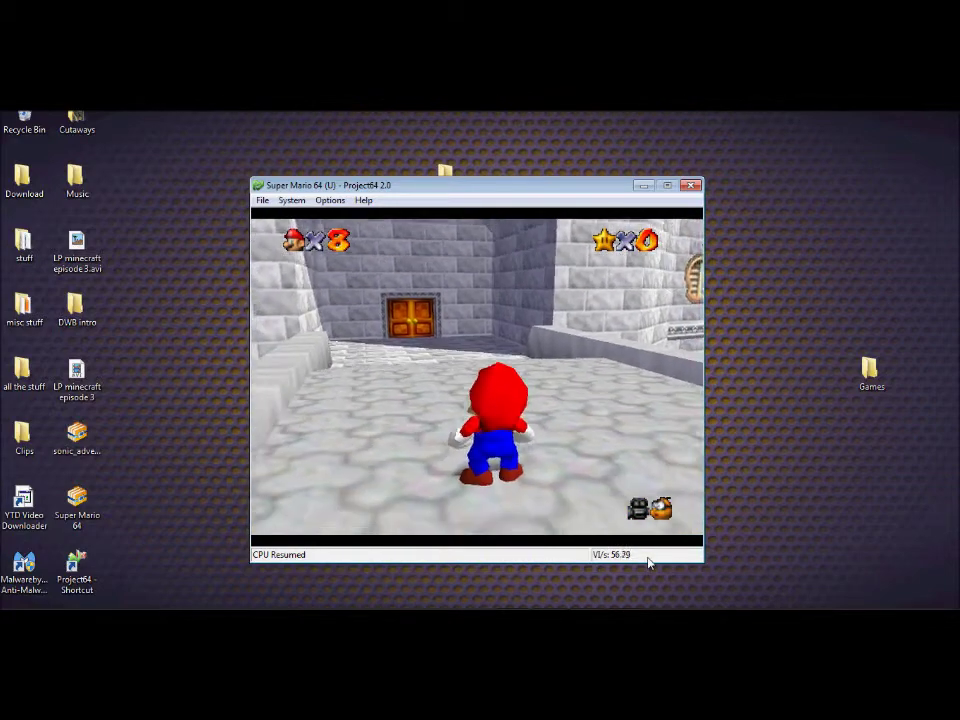
- Move Mario toward the castle door and advance through Lakitu's message about the camera controls
key(Up)
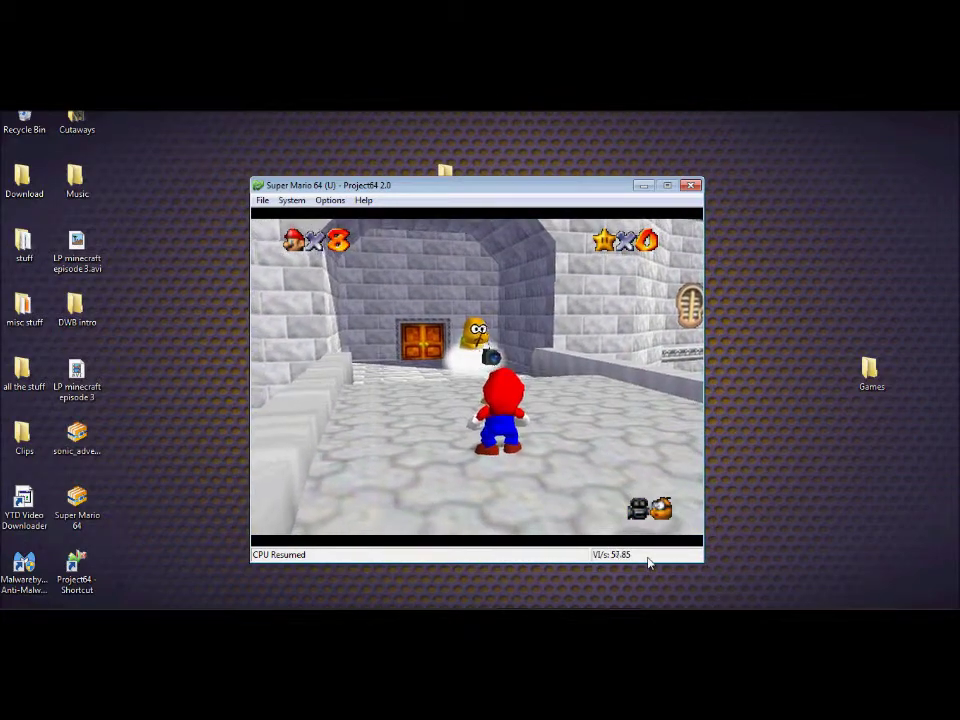
key(x)
key(x)
key(x)
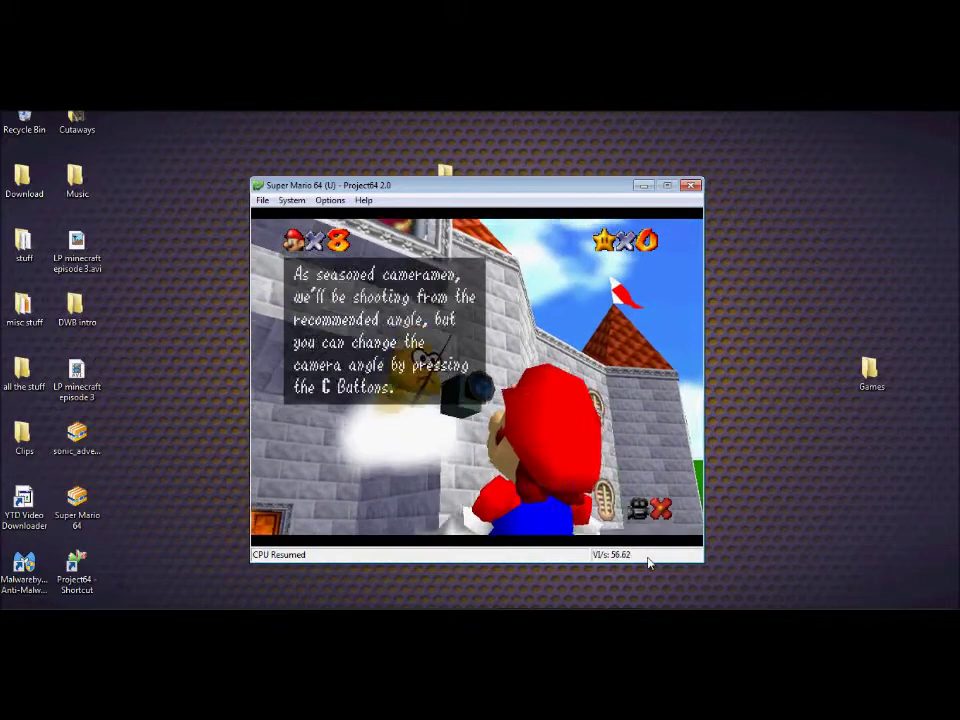
key(x)
key(x)
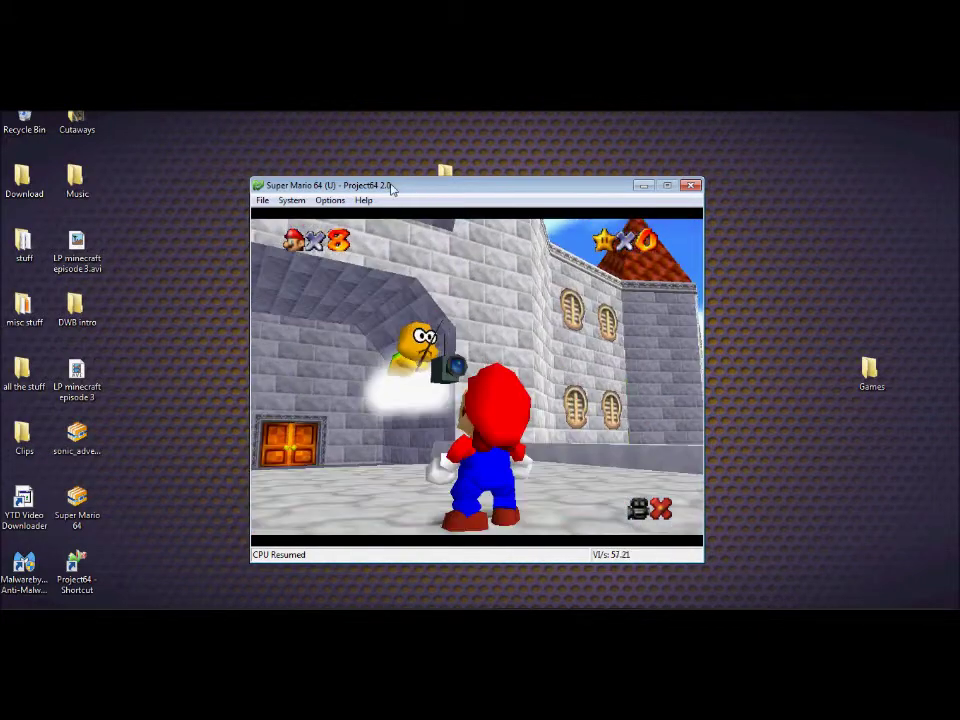
- Check Player 1's A and B button assignments in the controller plugin and close its settings
click(334, 202)
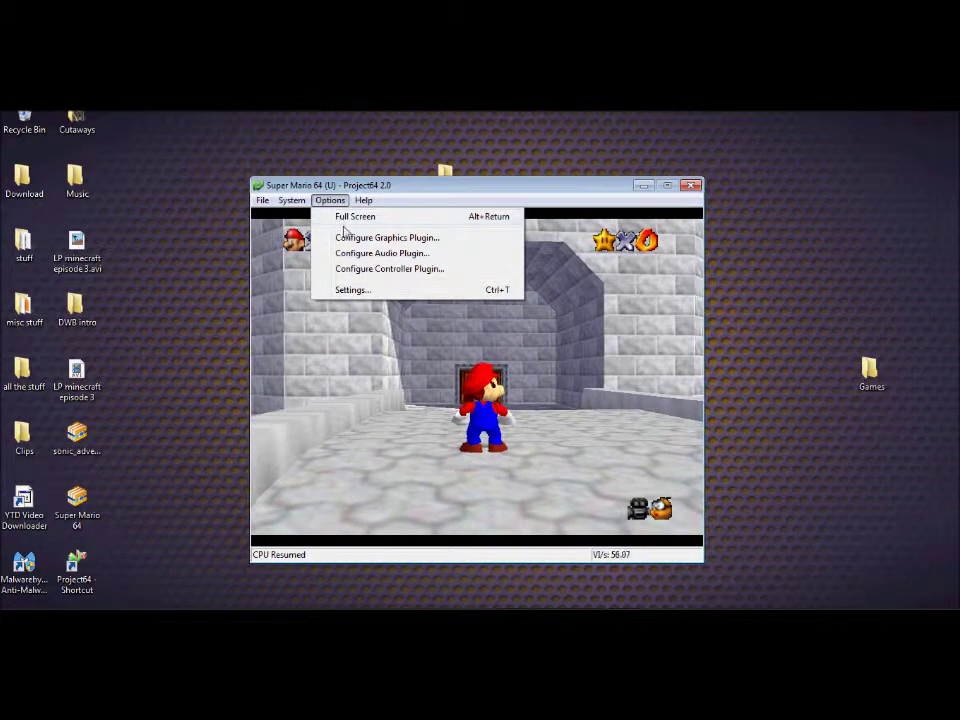
click(405, 272)
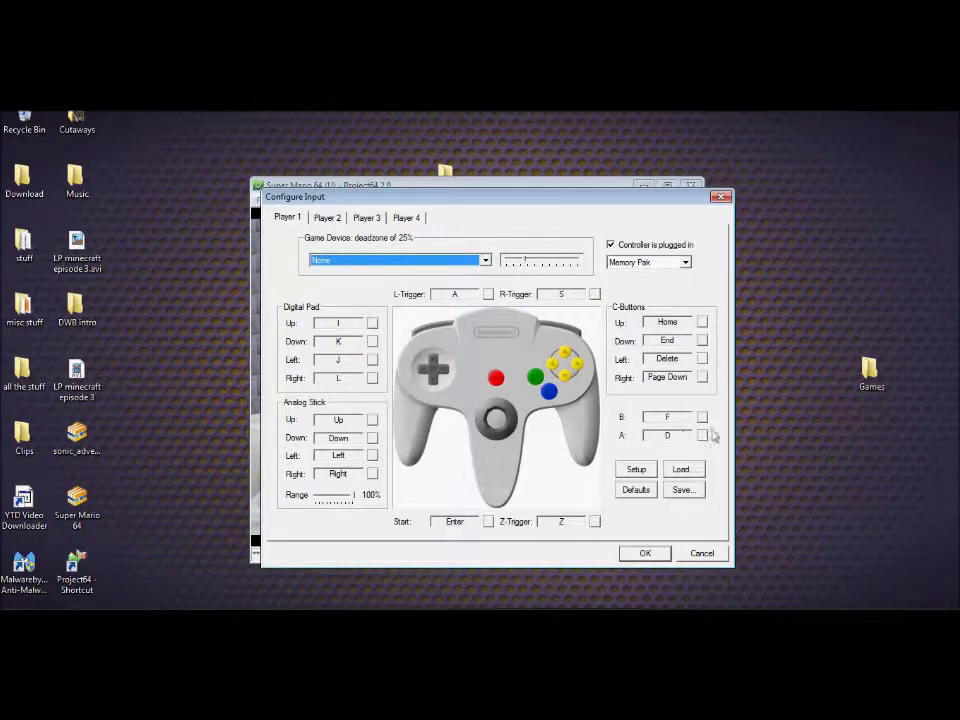
click(645, 553)
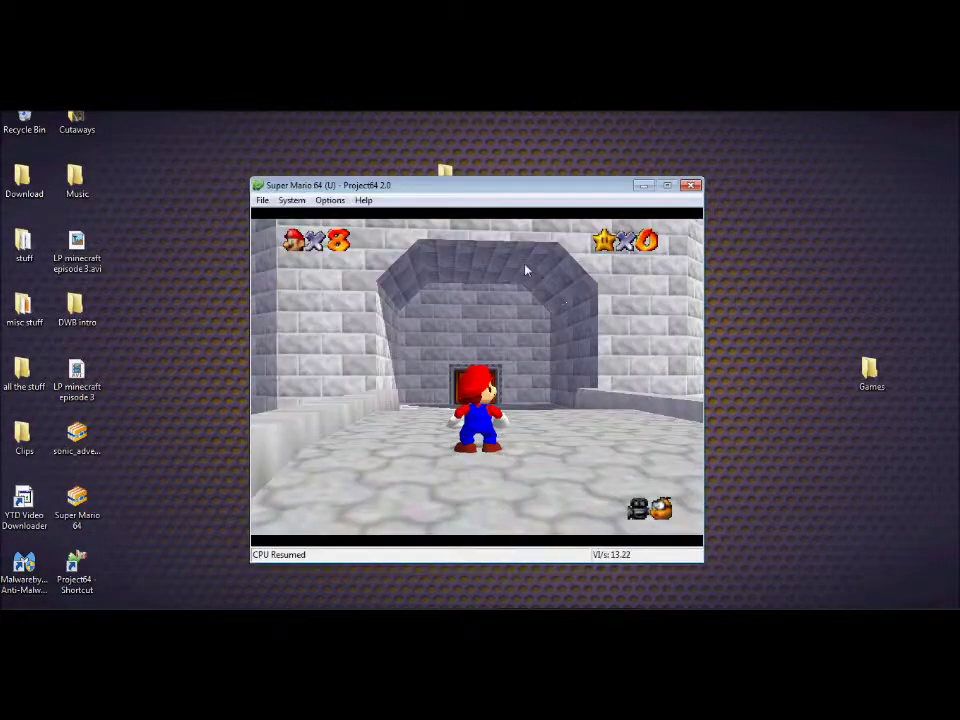
- Expand the Have and Mario's Cap cheat groups, set the Level Select cheat to $19 The End, and close the cheats list
click(292, 200)
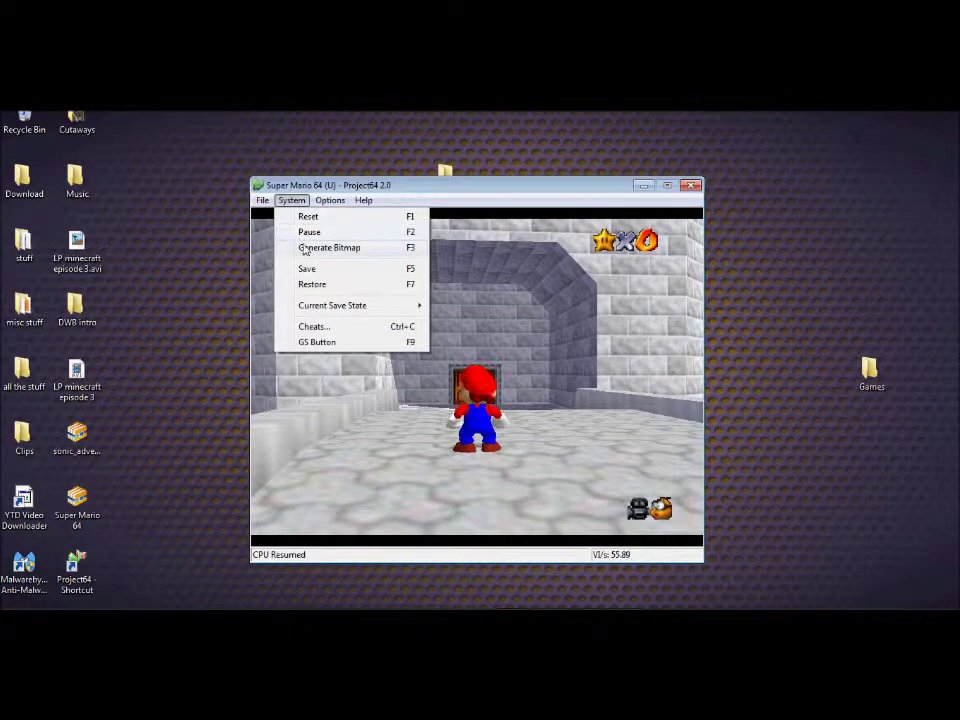
click(313, 328)
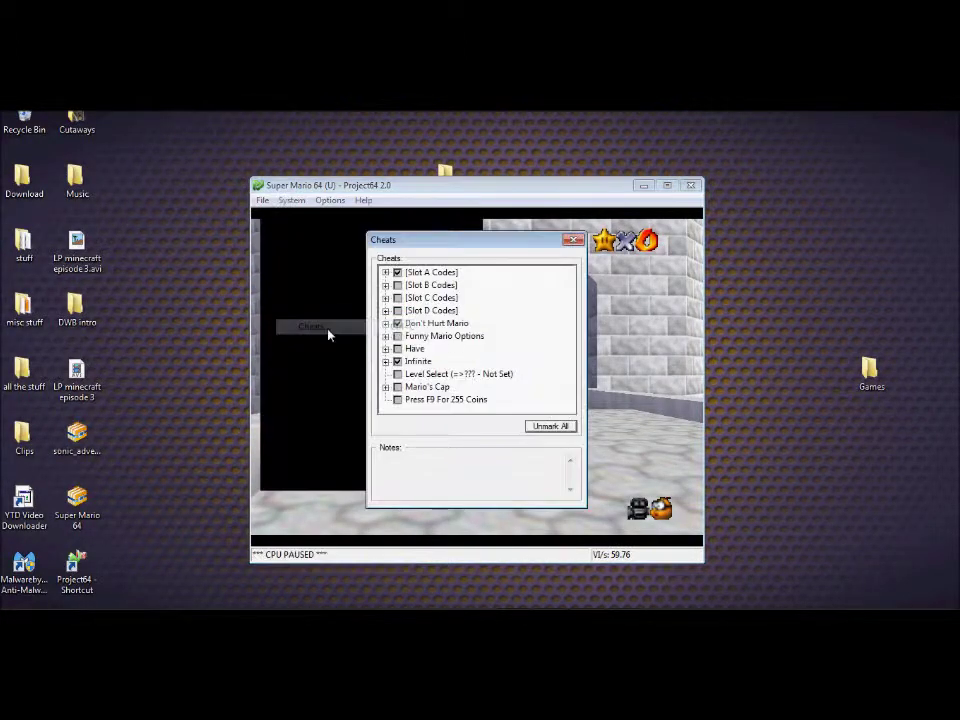
click(385, 348)
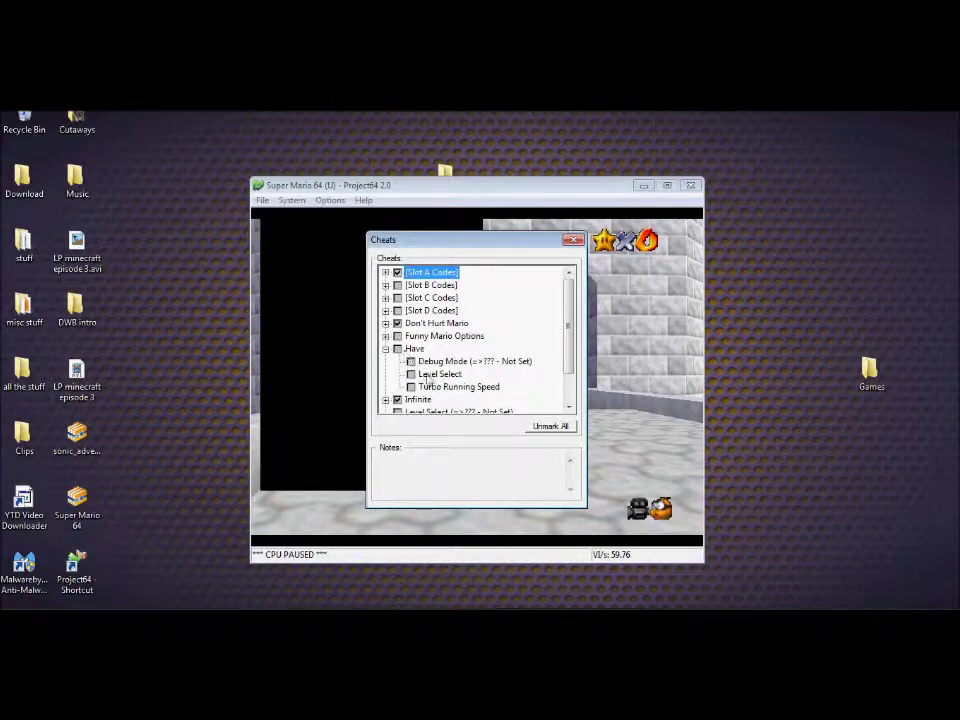
scroll(421, 390, down, 1)
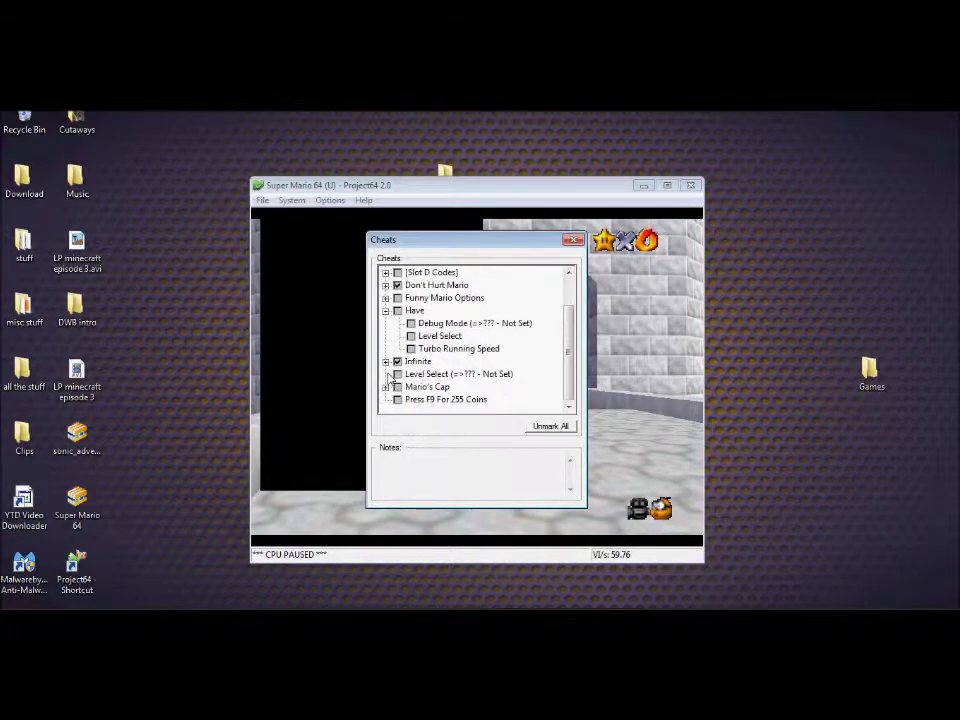
click(386, 387)
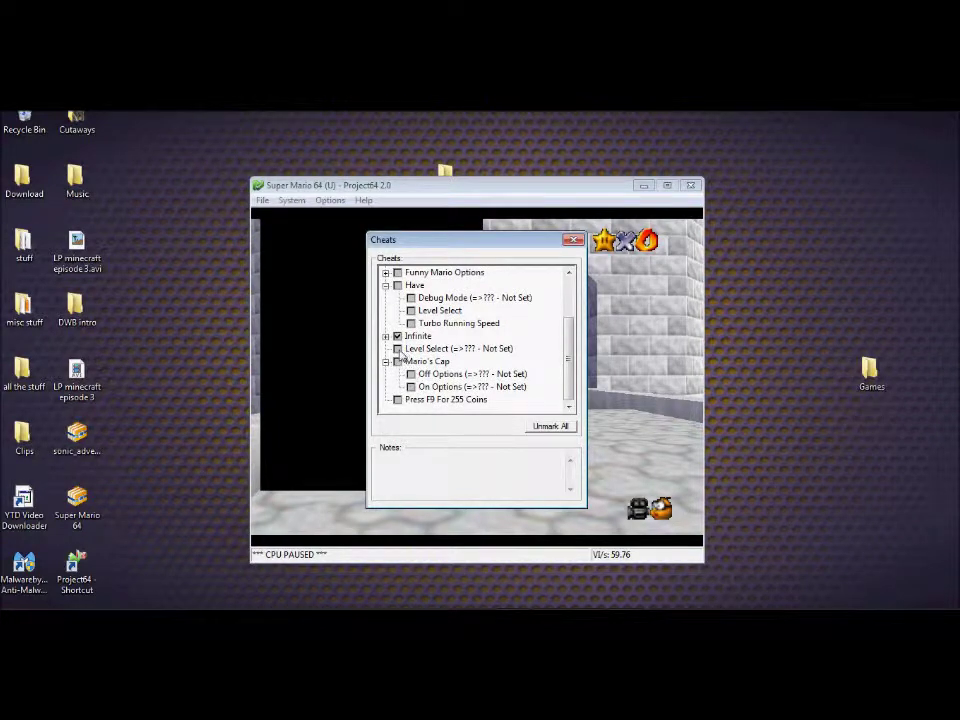
double_click(425, 349)
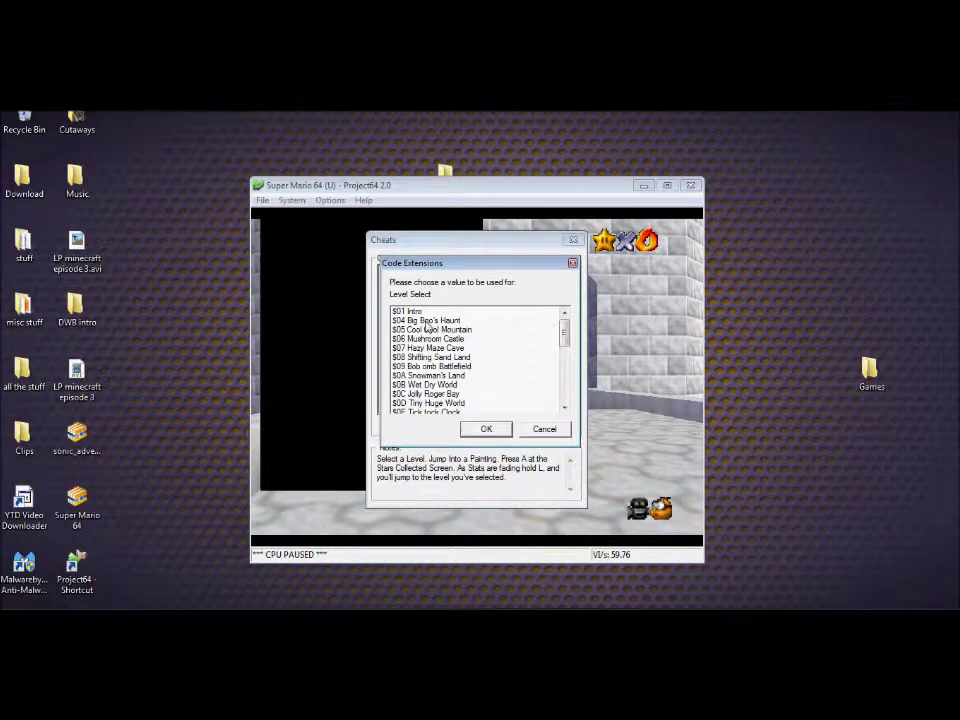
scroll(433, 366, down, 7)
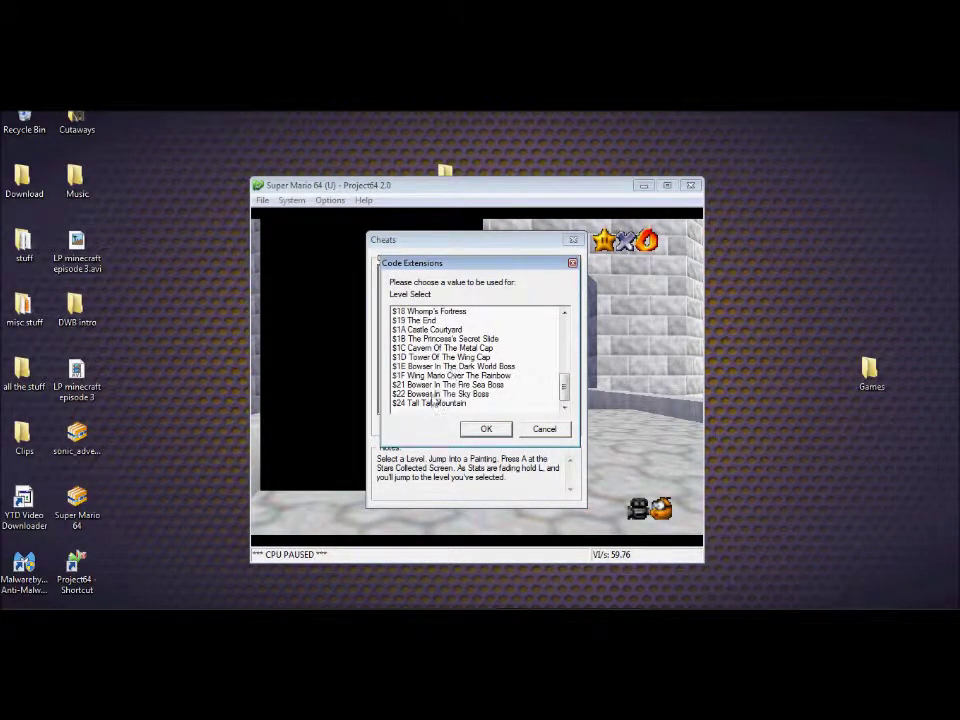
double_click(427, 321)
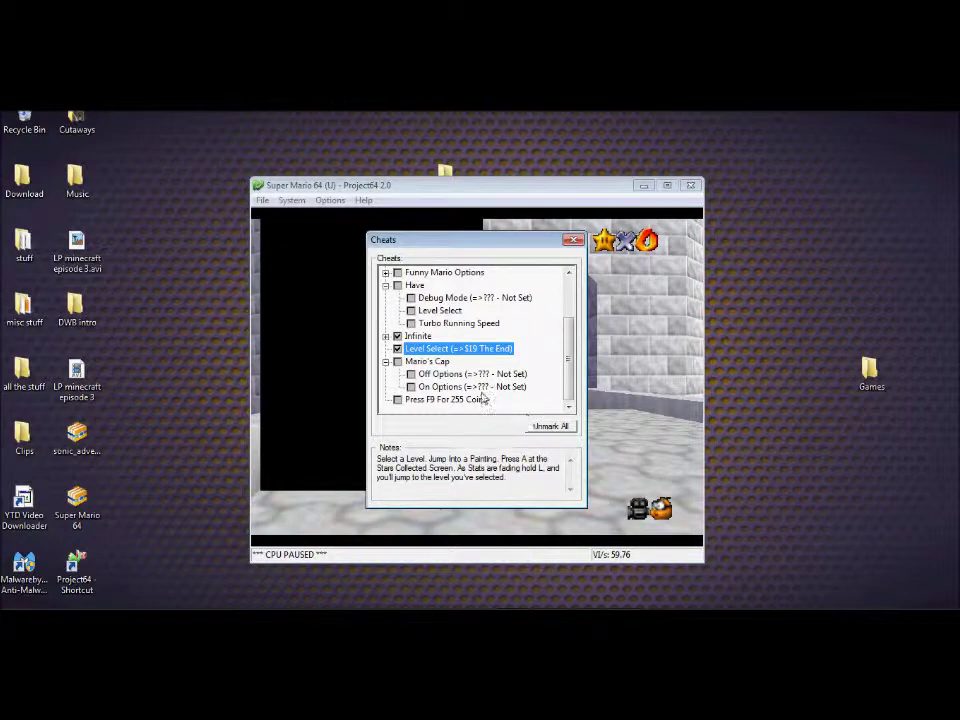
click(573, 240)
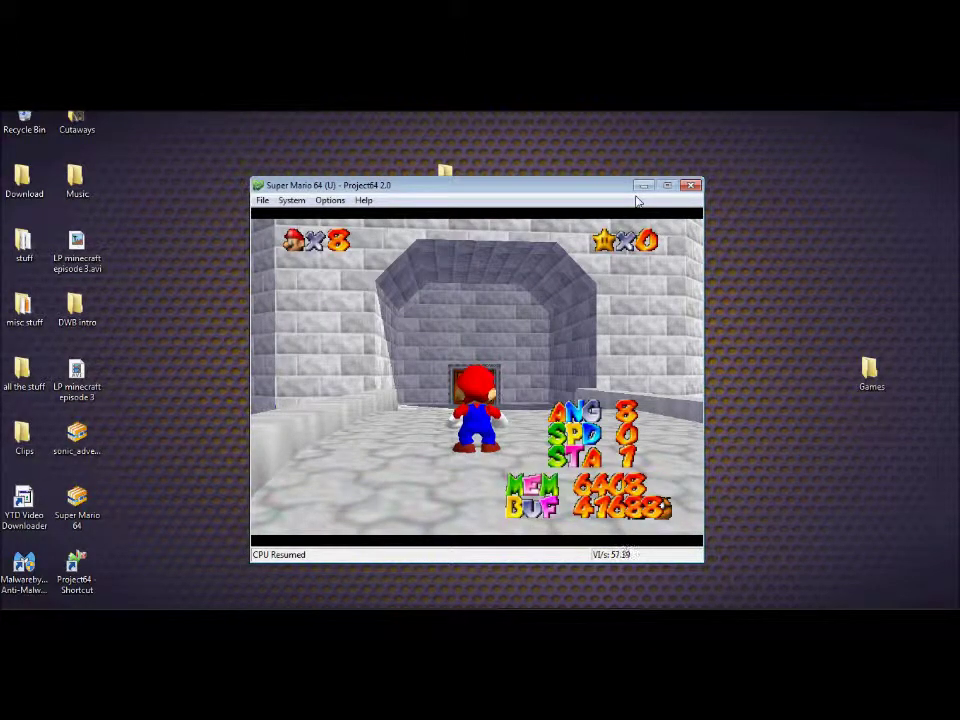
- Run and jump Mario around the castle bridge and entrance doors, then back across the bridge onto the sandy path
key(x)
key(x)
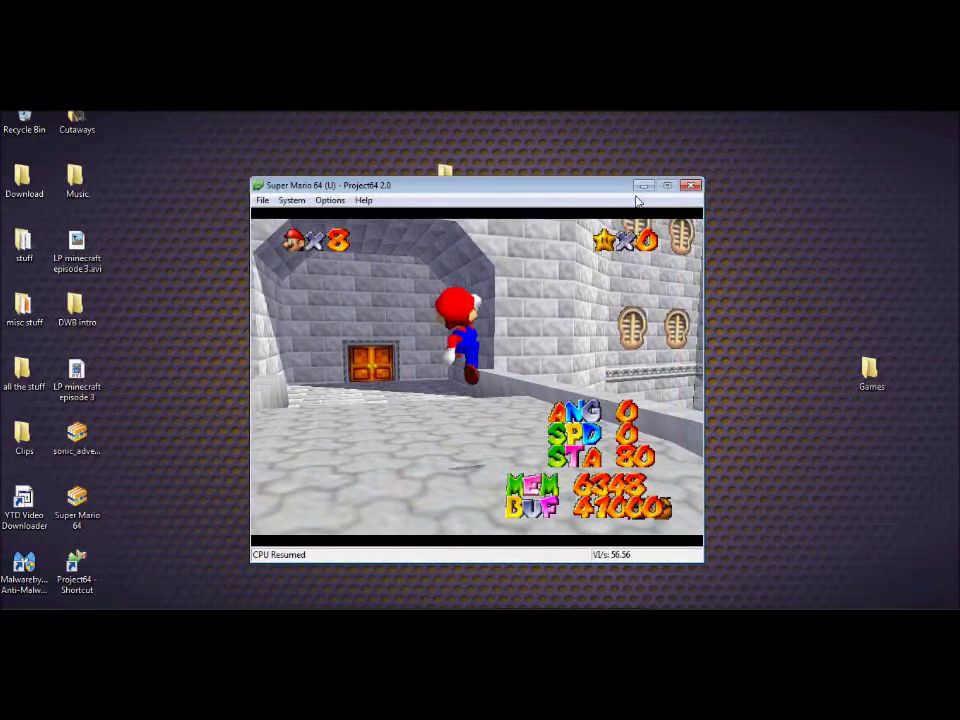
key(Right)
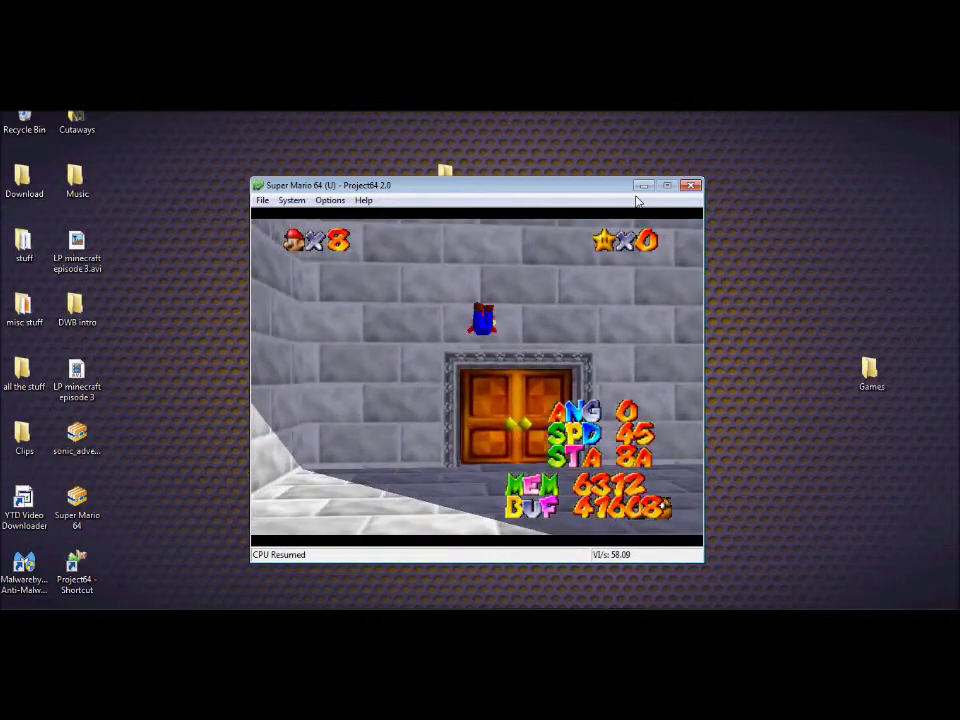
key(Down)
key(x)
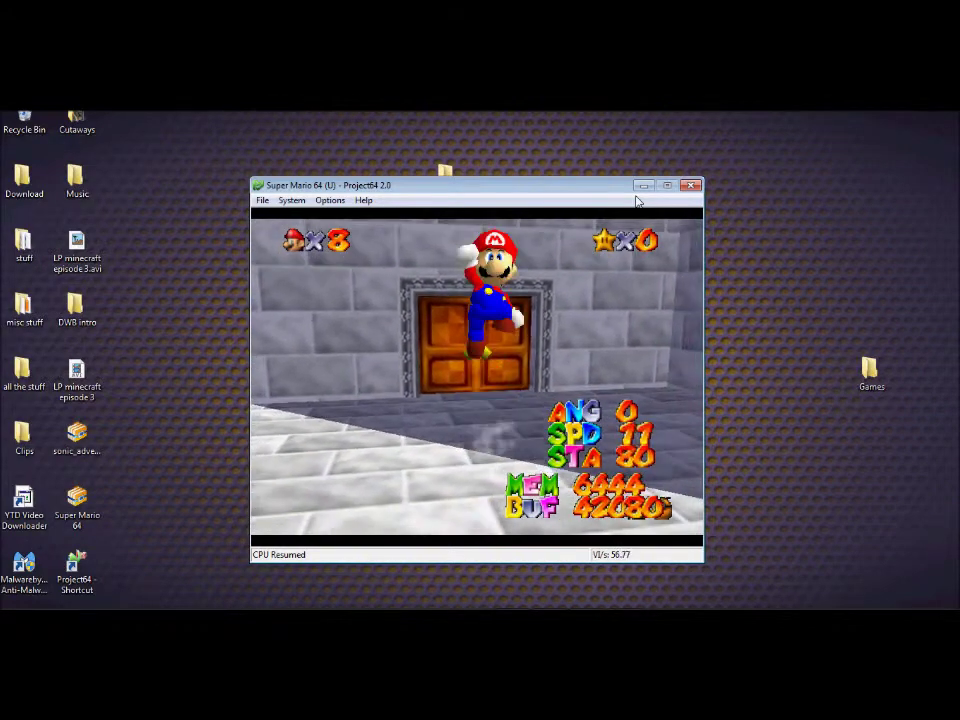
key(Up)
key(x)
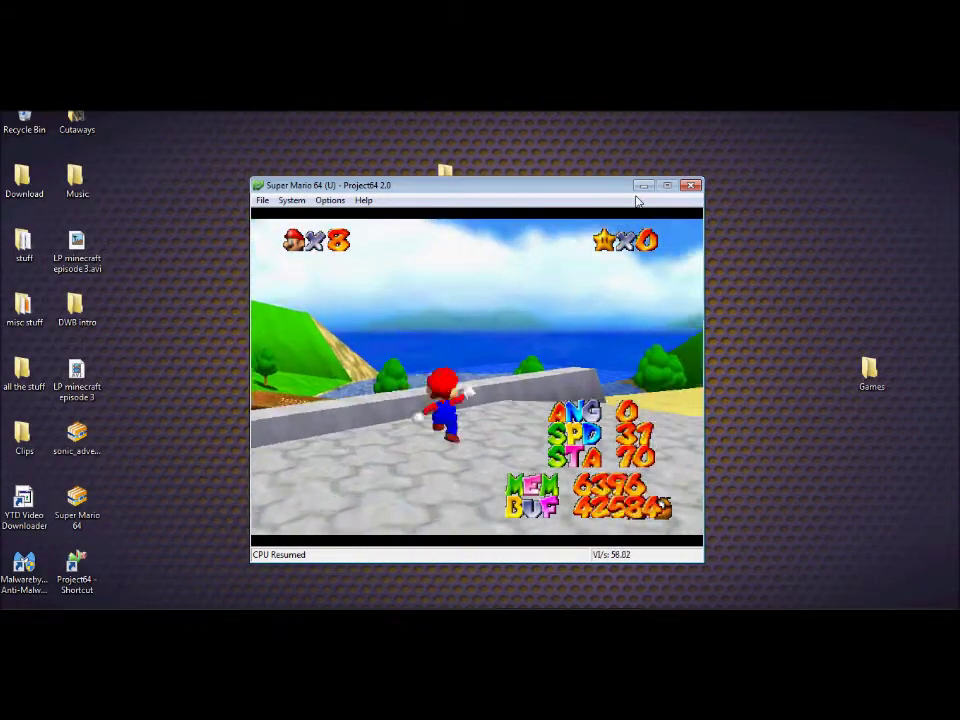
key(x)
key(x)
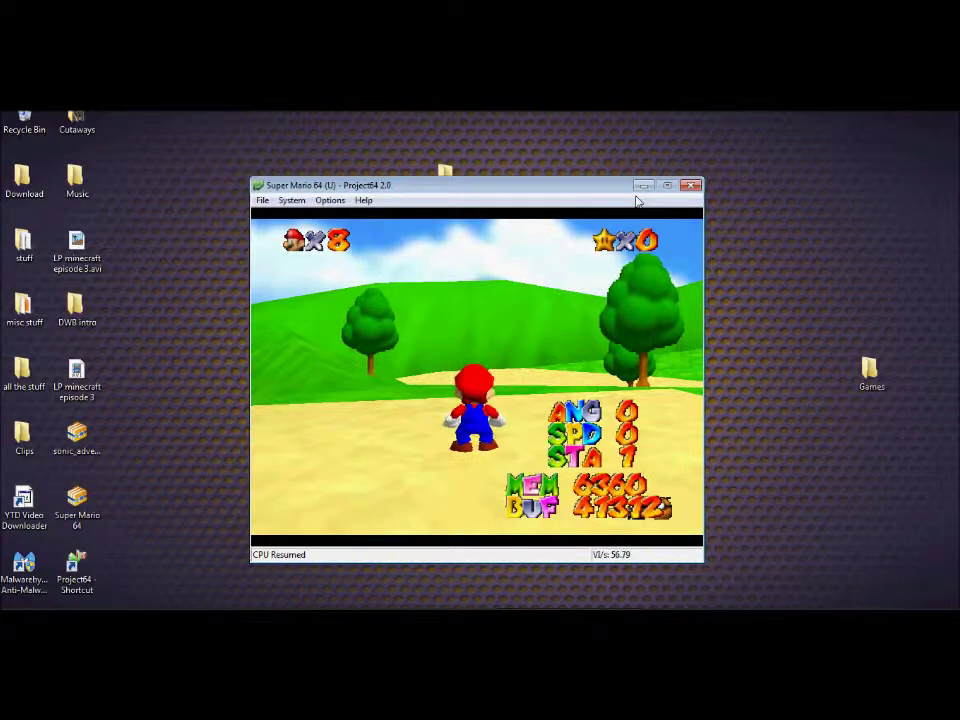
- Review the options in the Have cheat group, collapse it, and close the cheats list
click(329, 204)
mouse_move(293, 203)
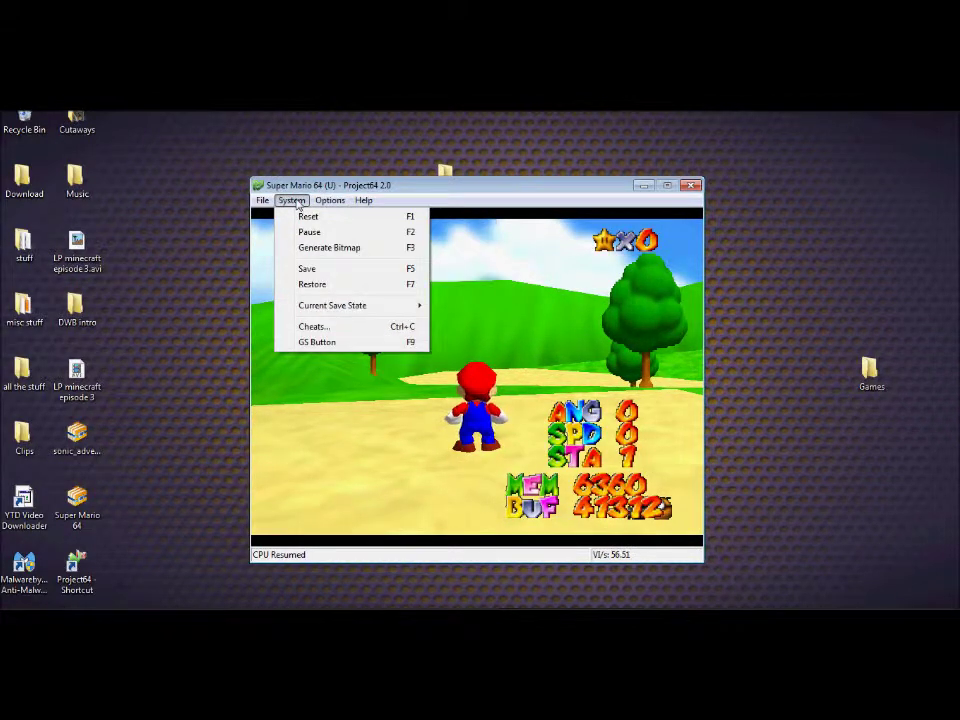
click(336, 327)
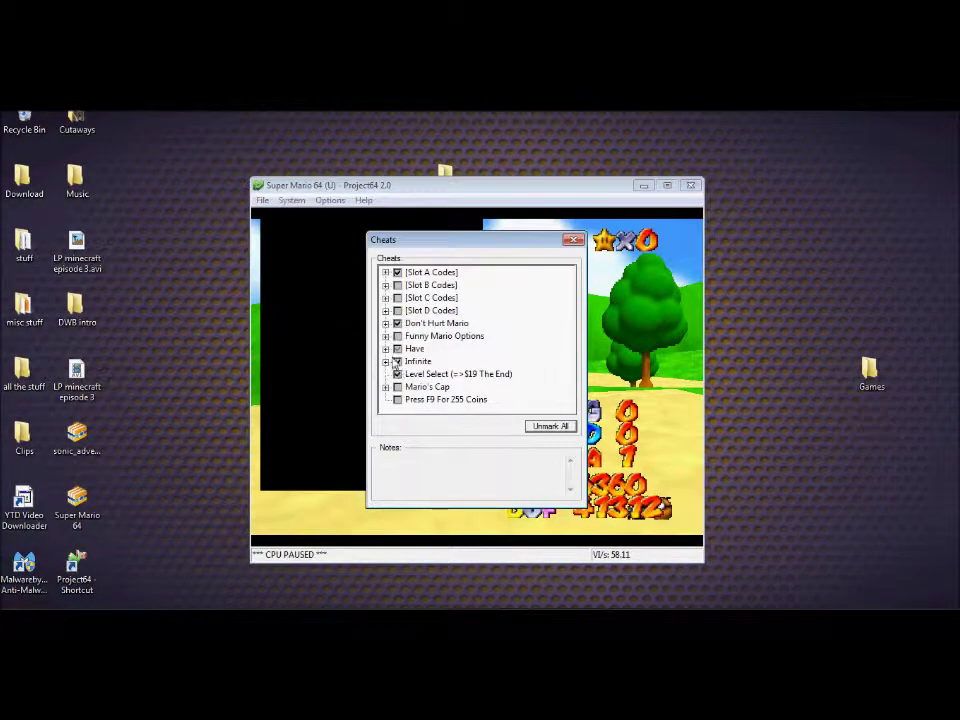
click(385, 348)
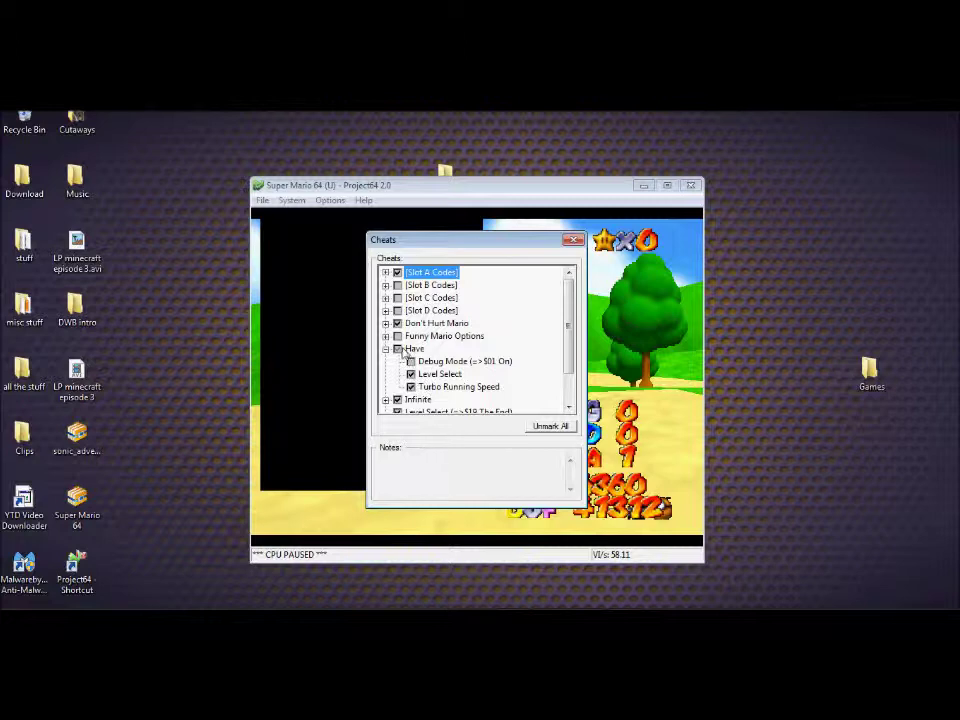
click(386, 349)
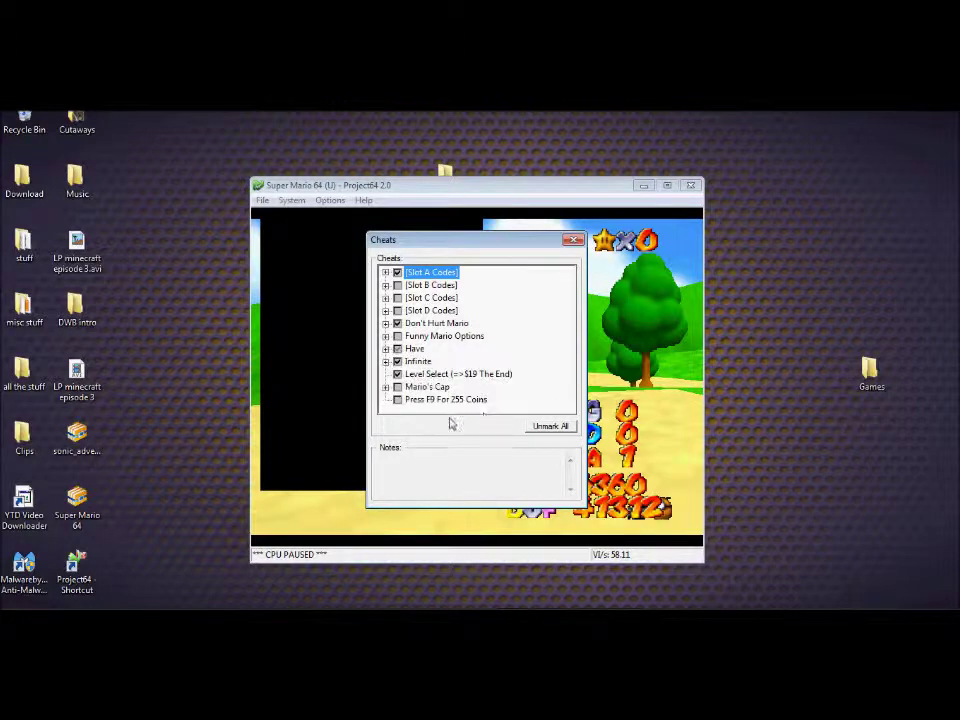
click(357, 419)
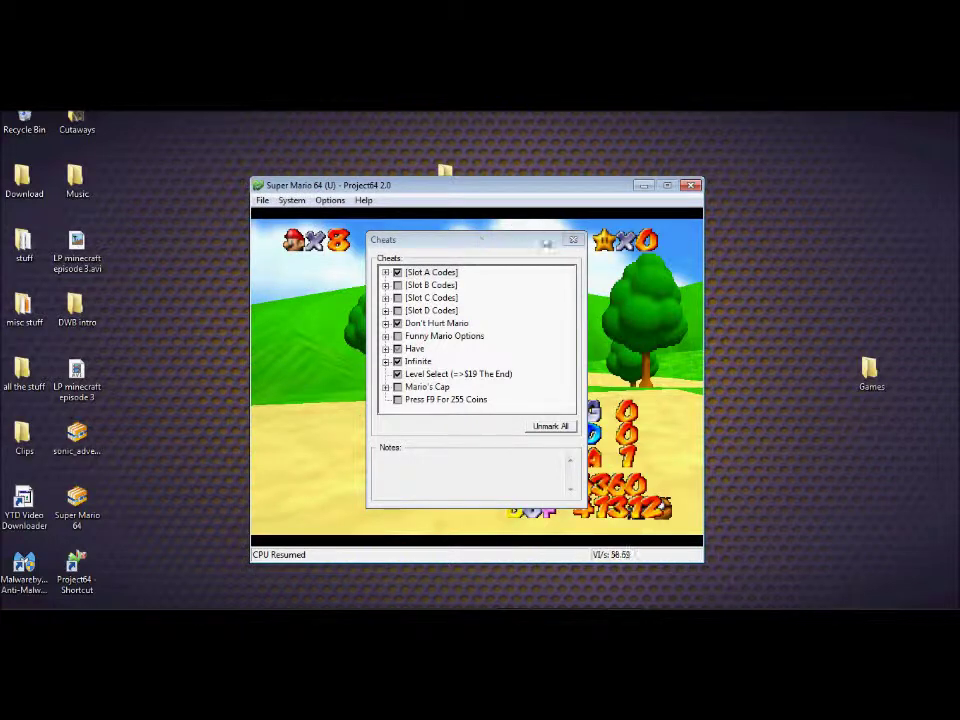
click(574, 240)
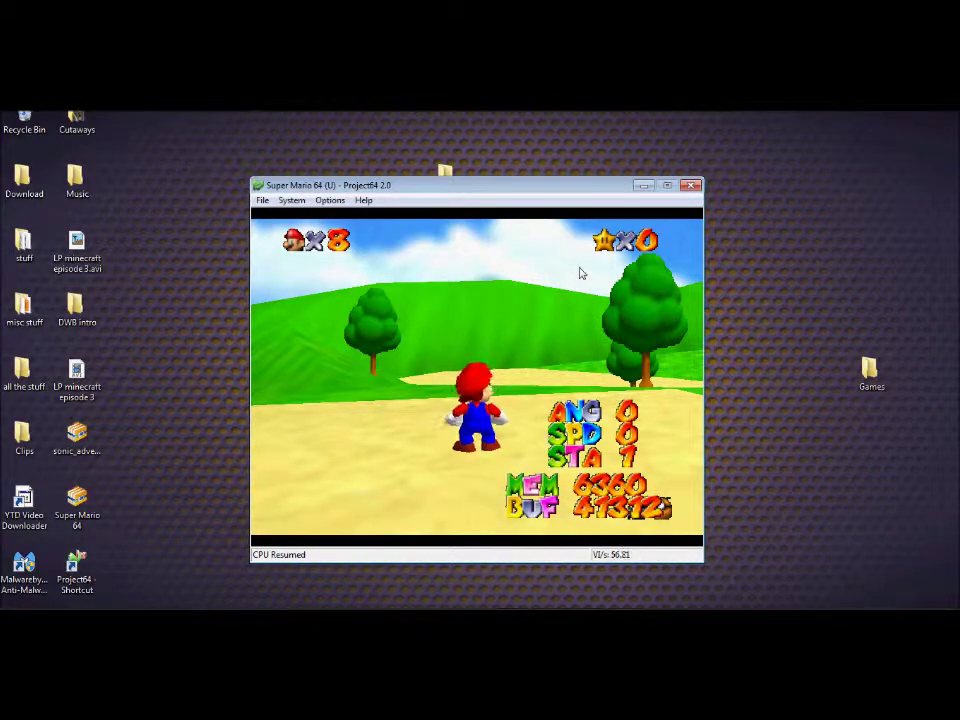
- Turn Mario around on the sandy path so he faces the castle bridge
key(Left)
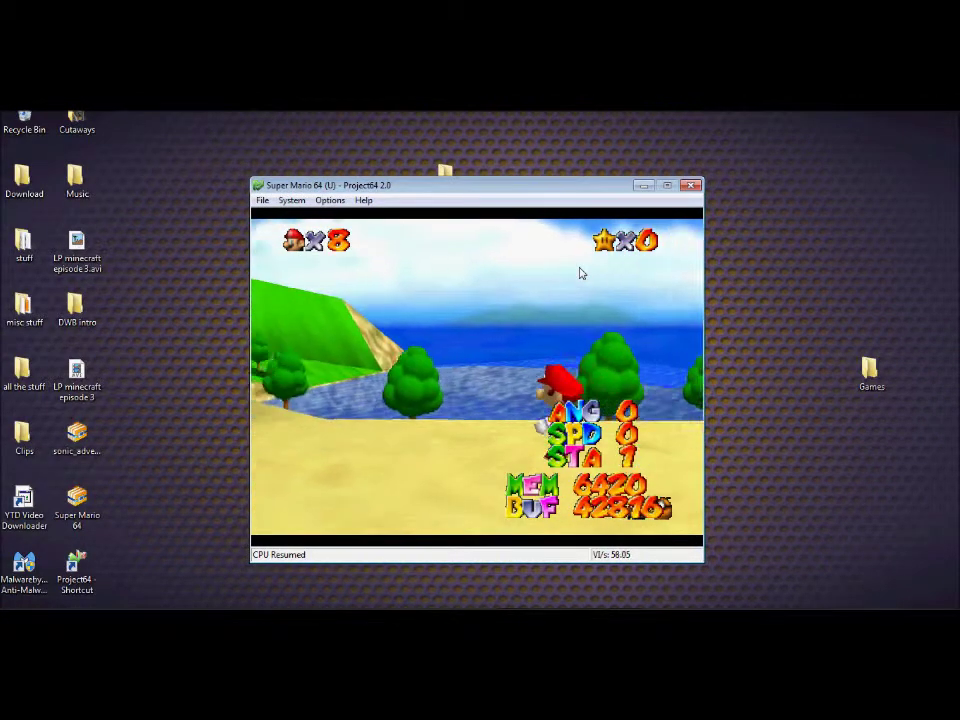
key(Left)
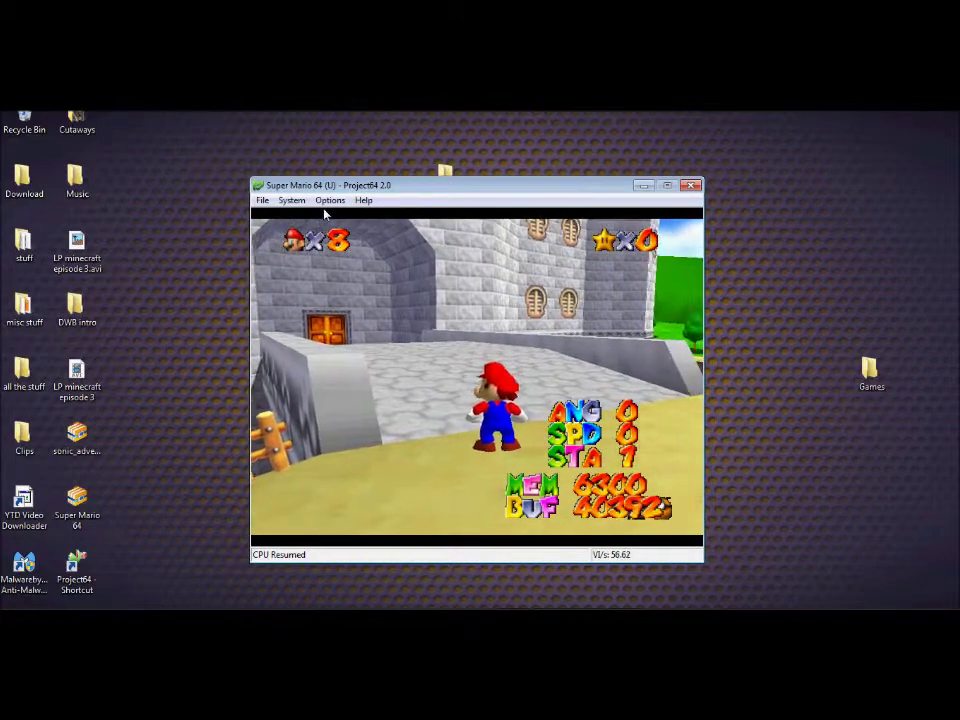
- Reopen the cheats list to check which cheats are enabled, and close it without changes
click(330, 200)
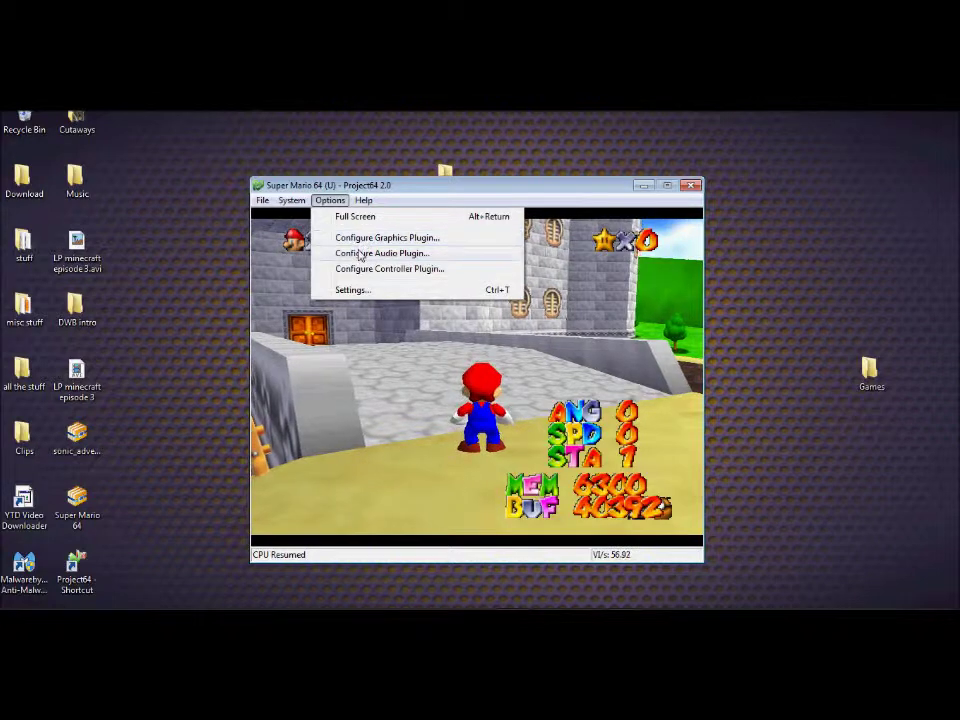
click(325, 200)
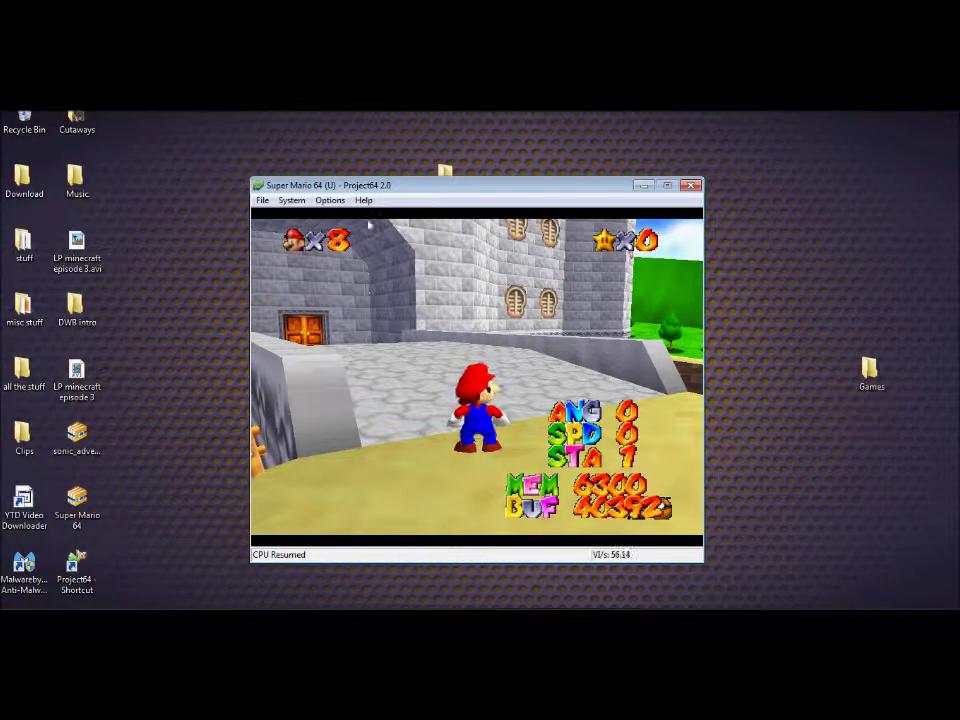
click(292, 200)
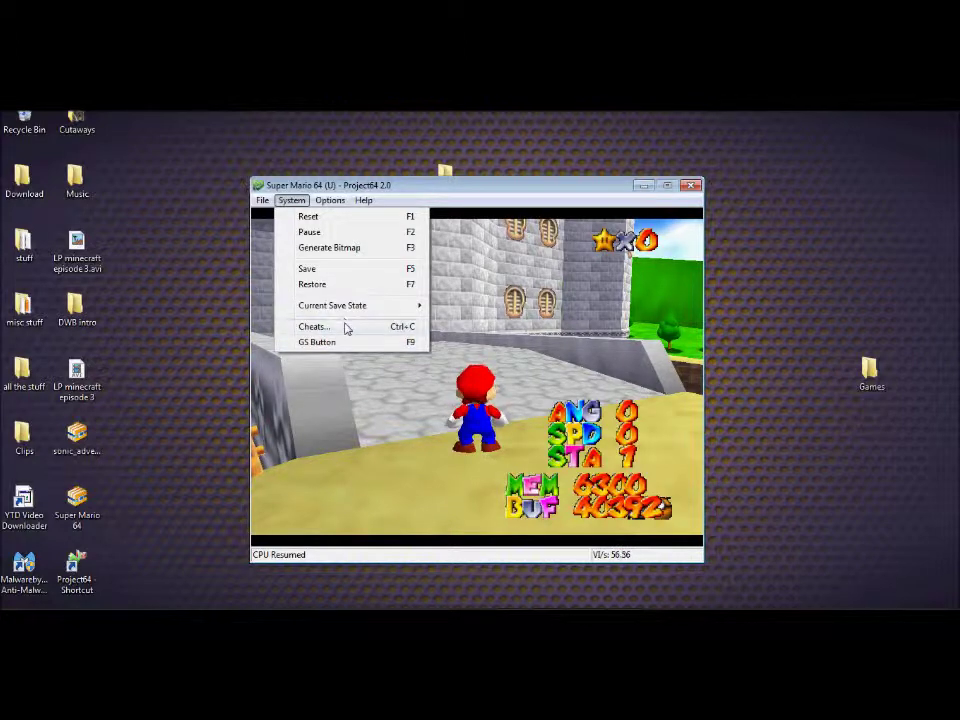
click(314, 326)
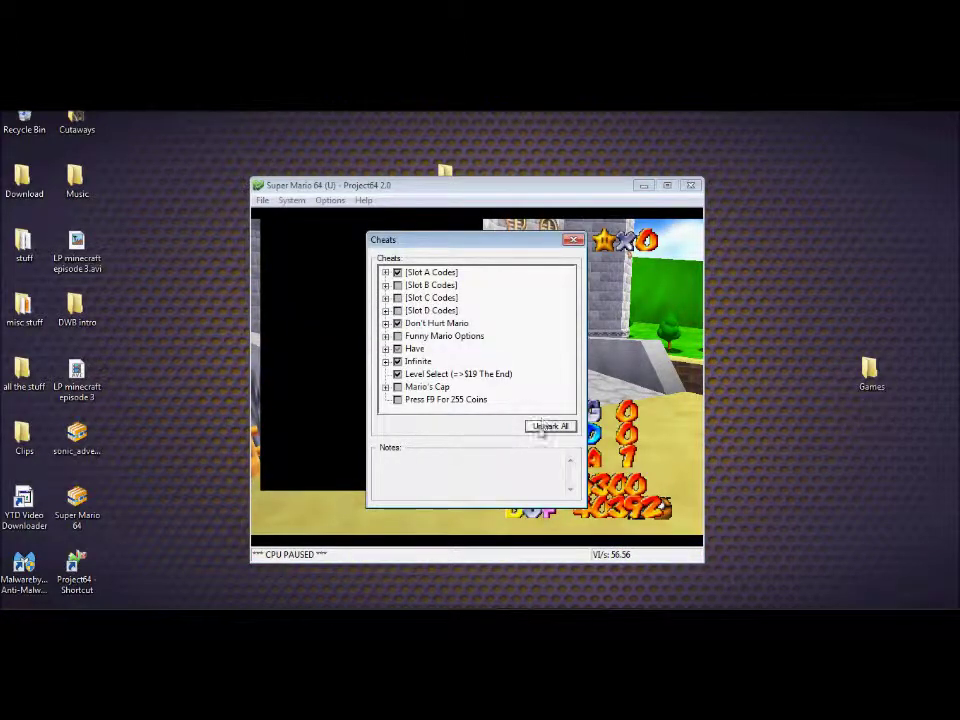
click(573, 241)
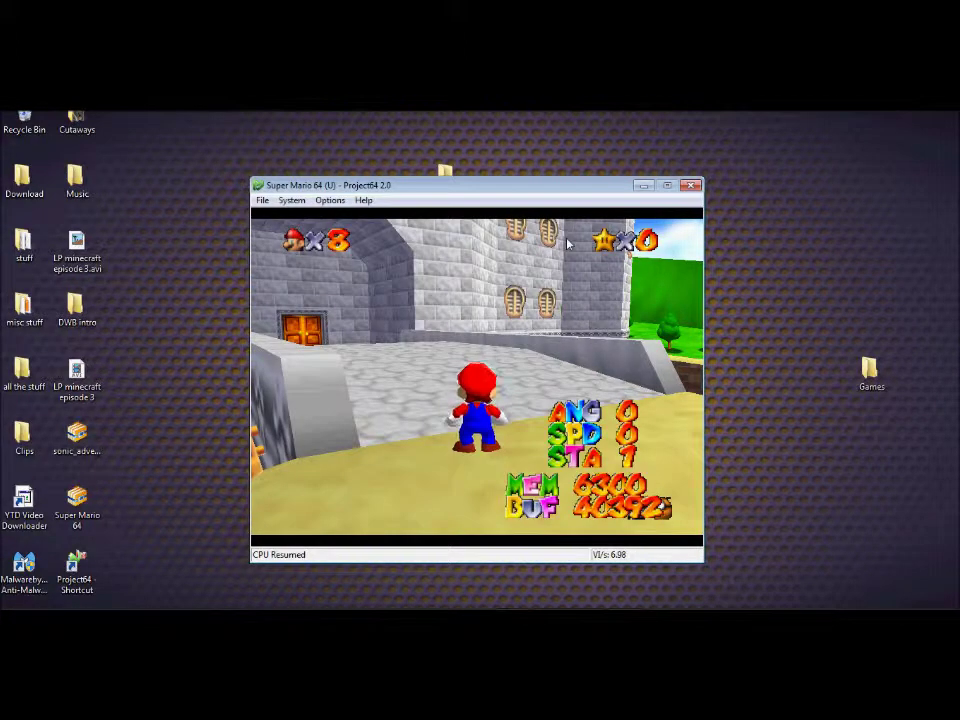